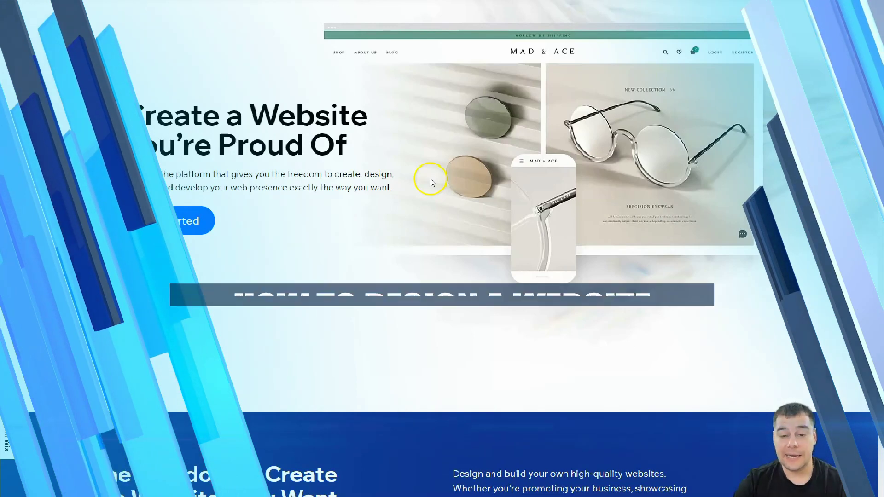
{"action": "middle_click", "coordinate": [430, 179]}
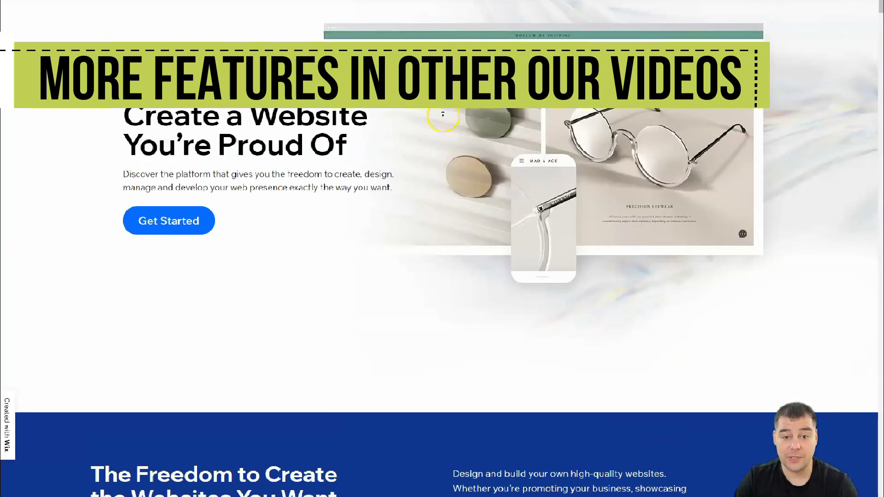
{"action": "left_click", "coordinate": [443, 116]}
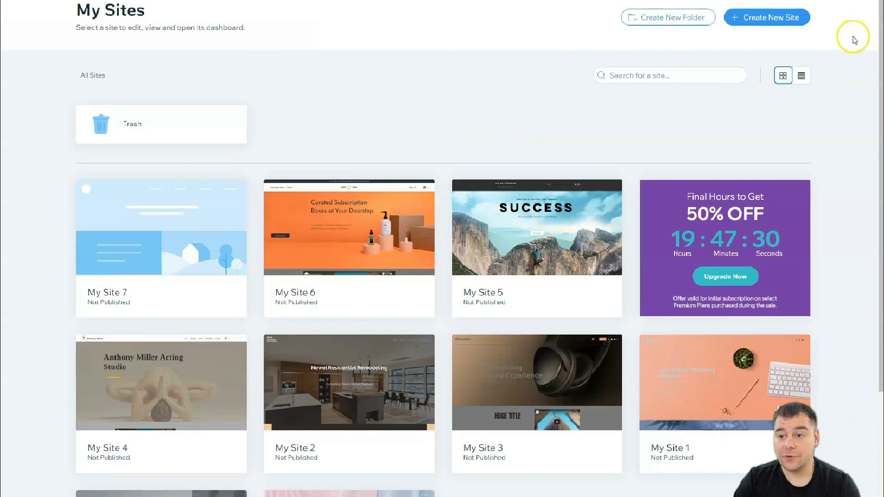
Create a new site of the kind Other and choose to build it from a template with the Editor
{"action": "left_click", "coordinate": [753, 21]}
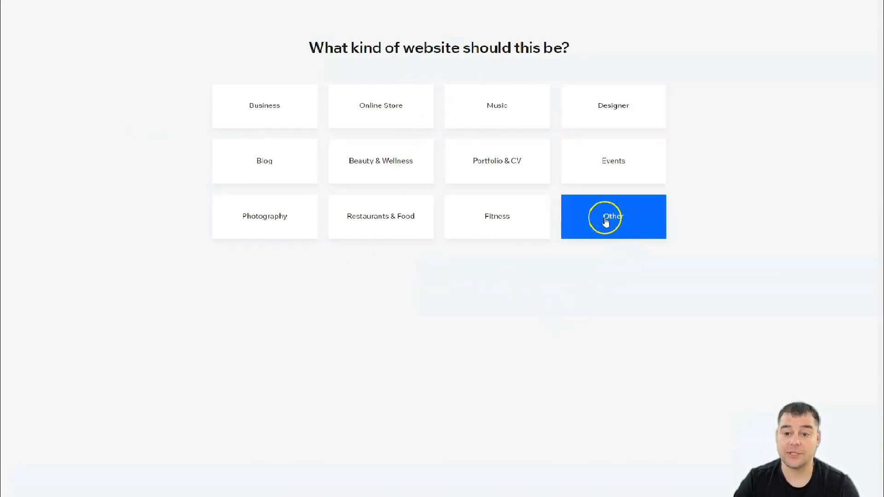
{"action": "left_click", "coordinate": [611, 232]}
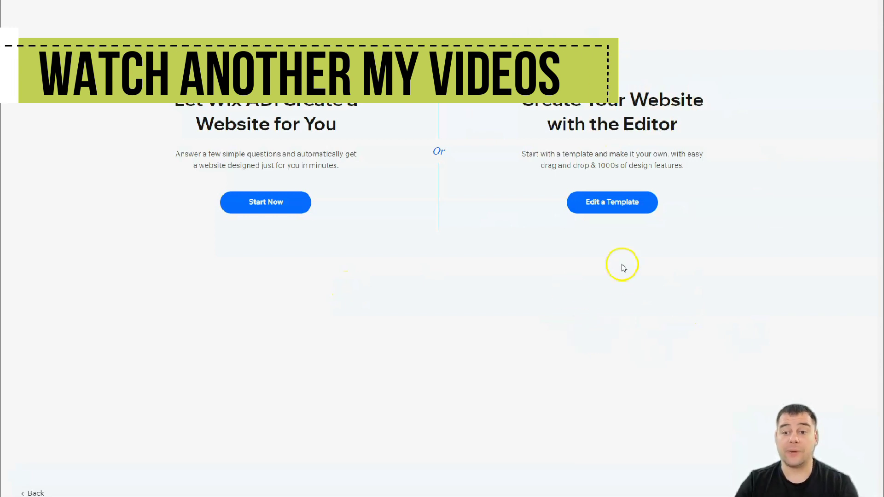
{"action": "left_click", "coordinate": [612, 207]}
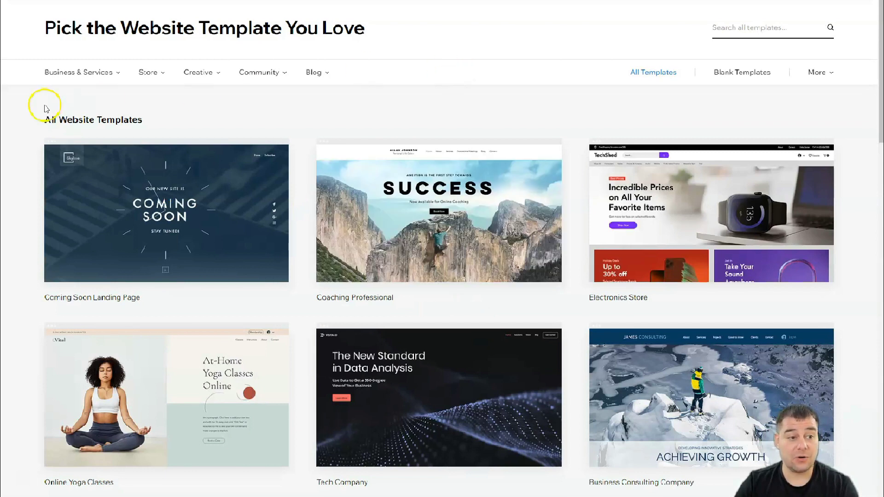
Browse the template categories and the blank website templates, and return to the list of all templates
{"action": "mouse_move", "coordinate": [115, 77]}
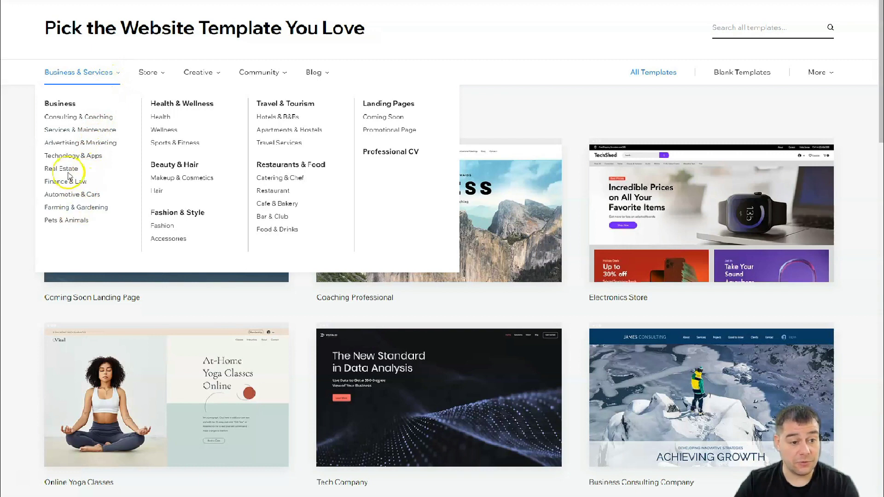
{"action": "mouse_move", "coordinate": [160, 77]}
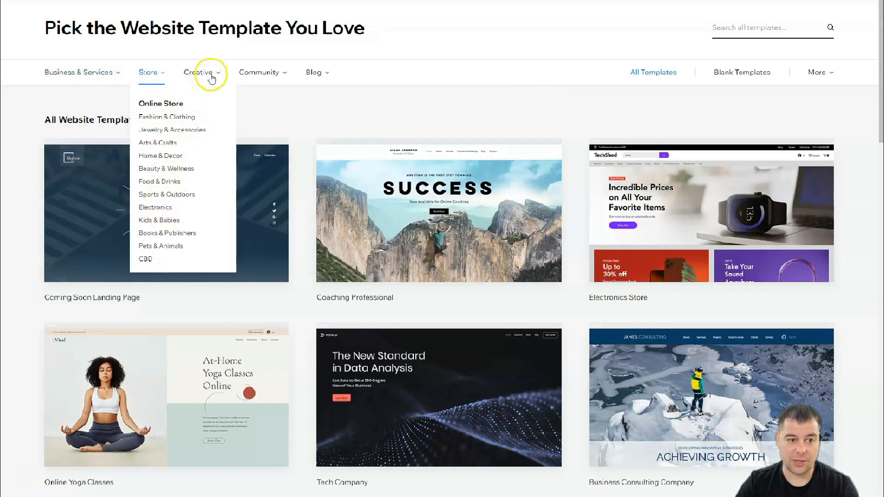
{"action": "mouse_move", "coordinate": [213, 76]}
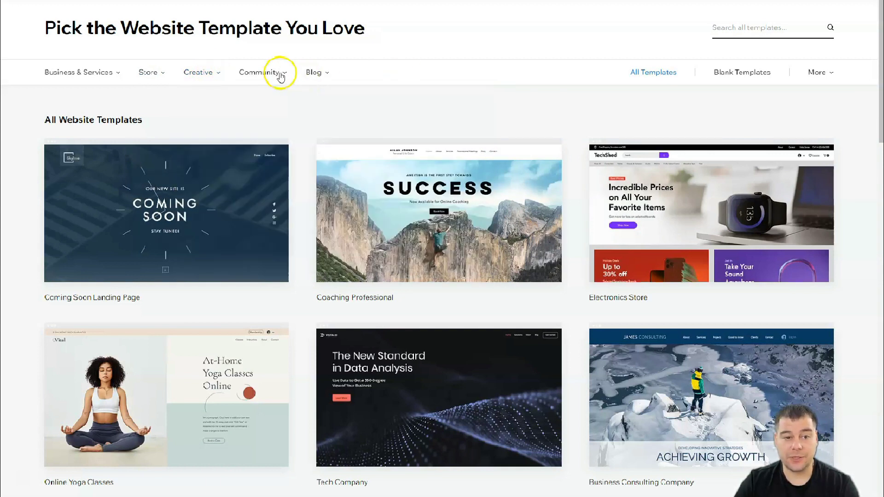
{"action": "mouse_move", "coordinate": [277, 77]}
{"action": "mouse_move", "coordinate": [323, 74]}
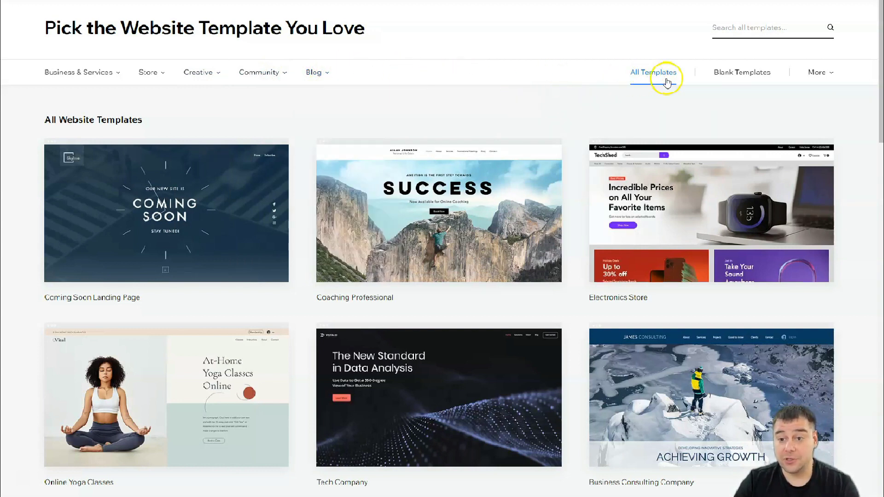
{"action": "left_click", "coordinate": [747, 75]}
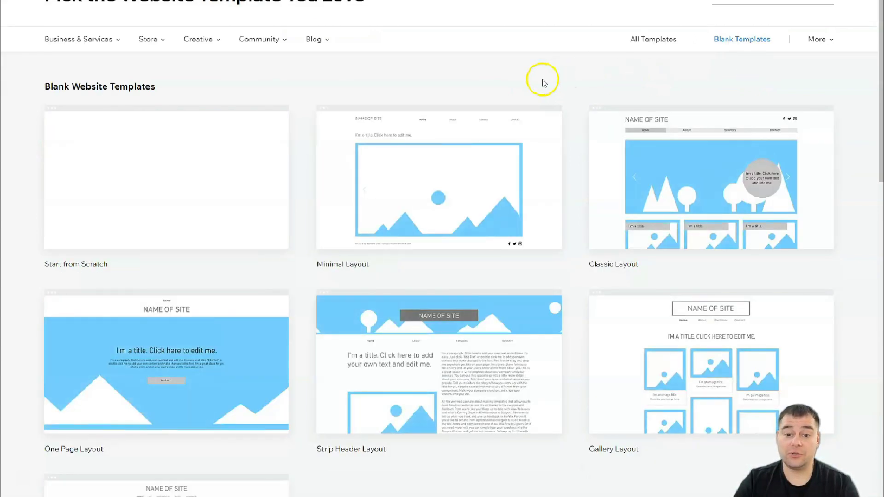
{"action": "scroll", "coordinate": [606, 180], "scroll_direction": "down", "scroll_amount": 4}
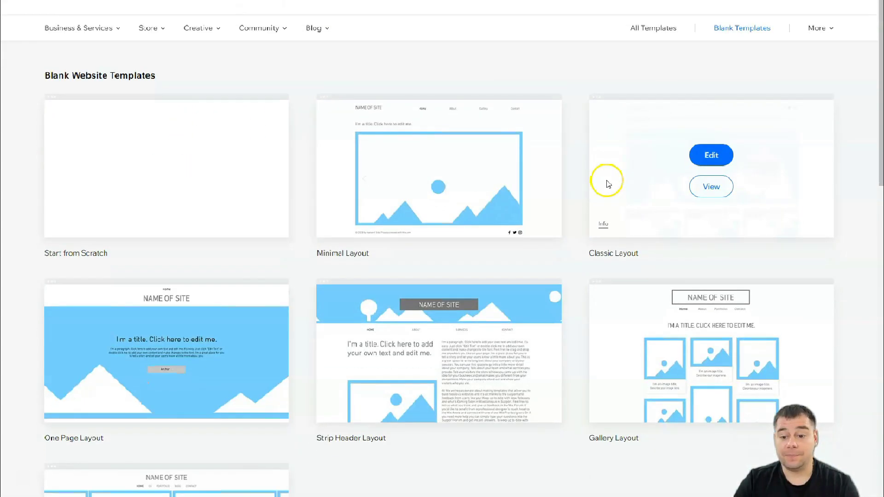
{"action": "scroll", "coordinate": [506, 253], "scroll_direction": "up", "scroll_amount": 5}
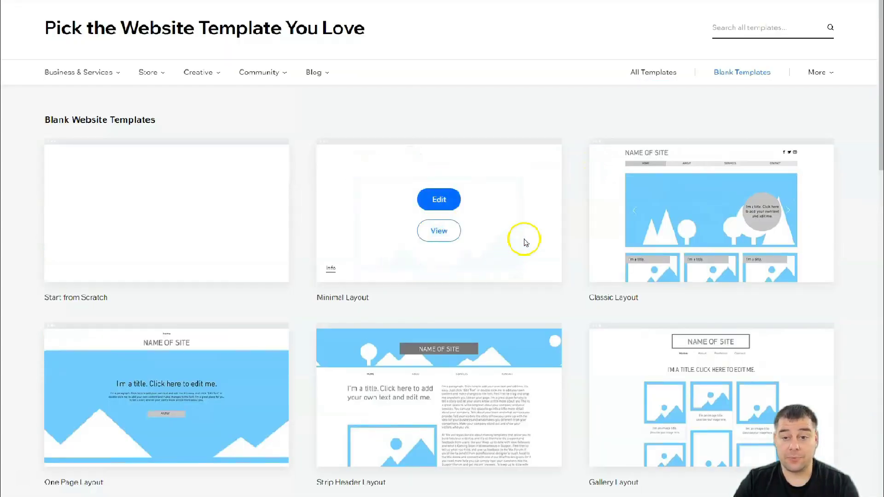
{"action": "left_click", "coordinate": [652, 72]}
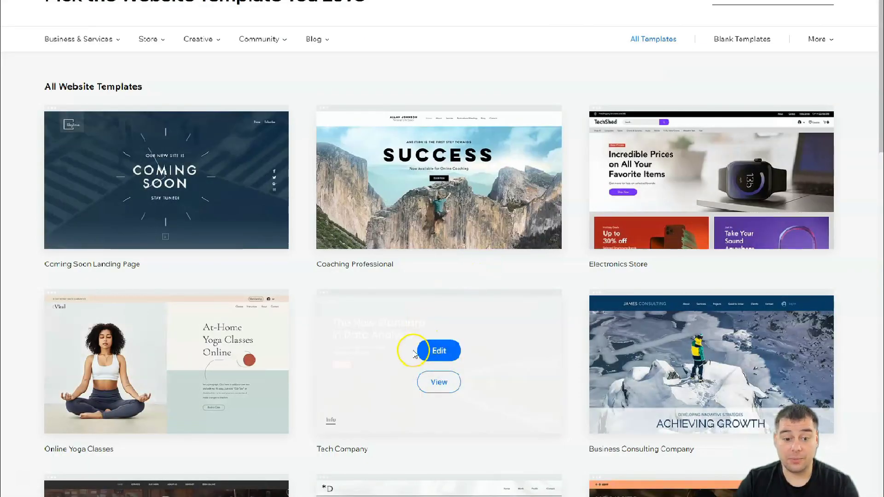
Open the Tech Company template for editing
{"action": "left_click", "coordinate": [439, 350]}
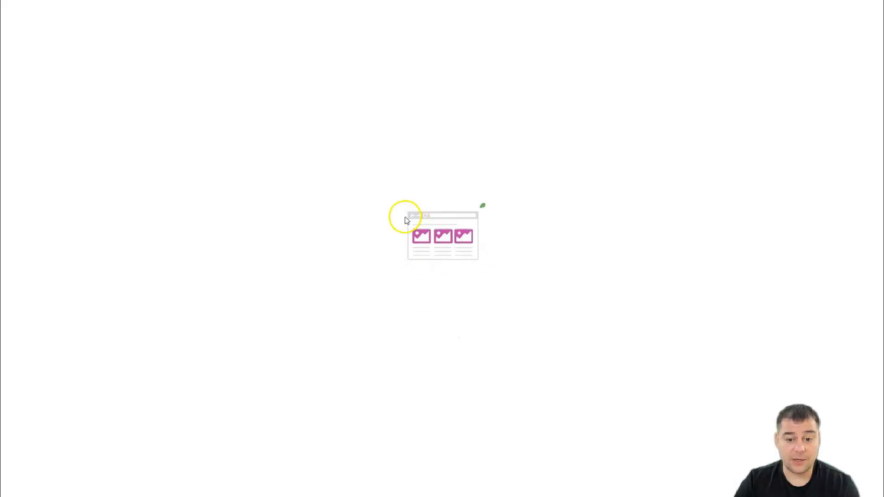
{"action": "left_click", "coordinate": [379, 202]}
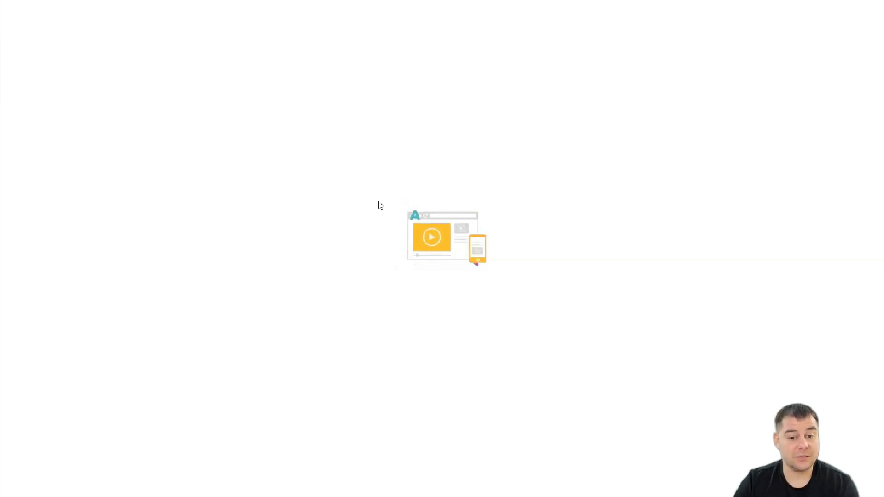
{"action": "left_click", "coordinate": [388, 210]}
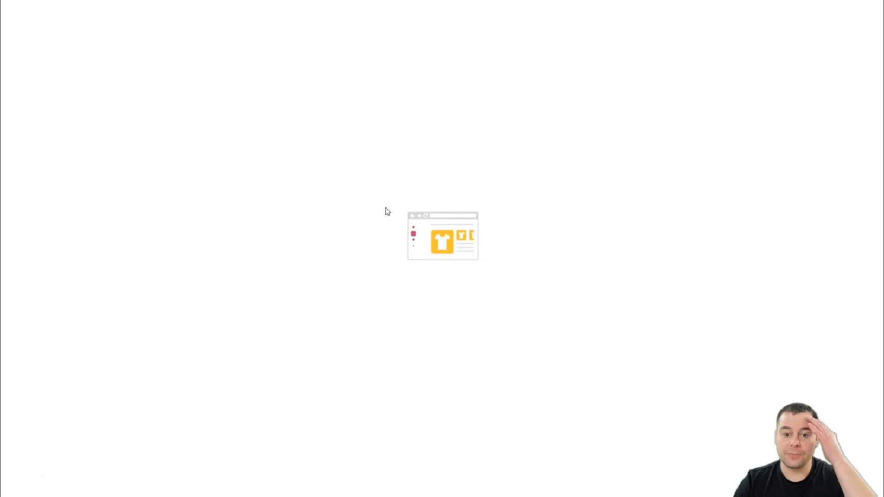
{"action": "left_click", "coordinate": [381, 214]}
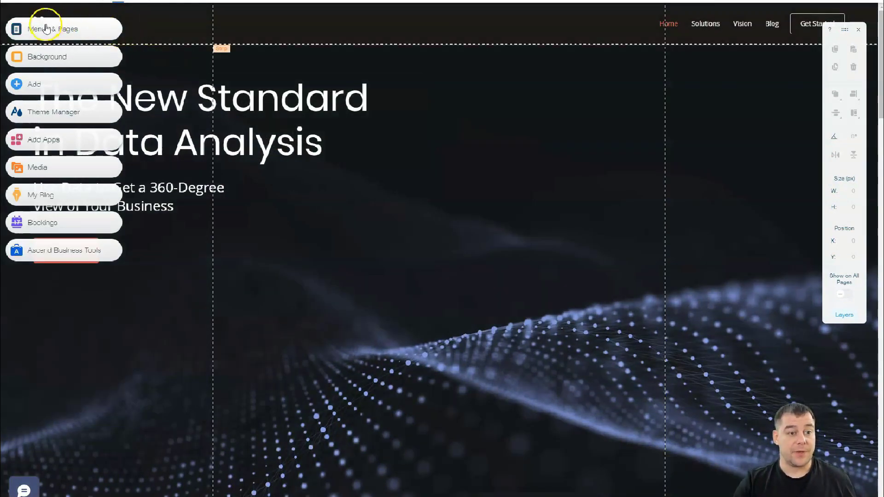
Review the site's page list and the general site commands such as preview, publish, history and duplicate
{"action": "left_click", "coordinate": [27, 29]}
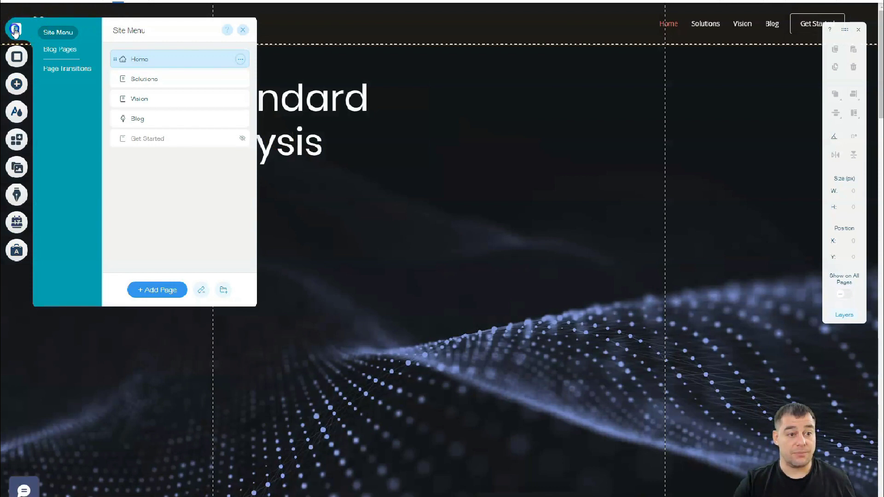
{"action": "left_click", "coordinate": [242, 30]}
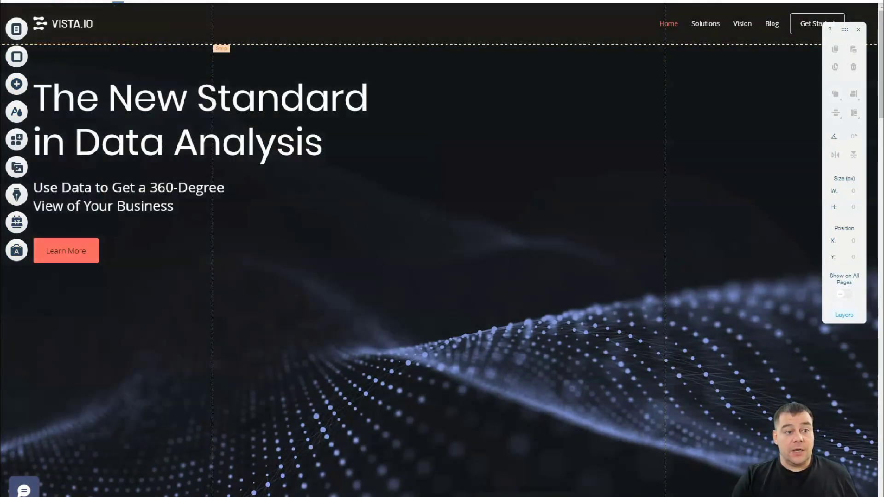
{"action": "mouse_move", "coordinate": [37, 3]}
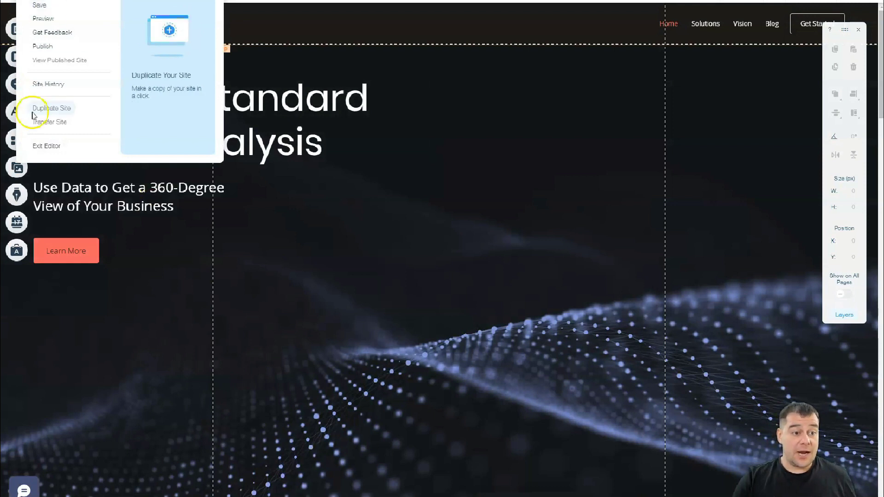
{"action": "mouse_move", "coordinate": [69, 3]}
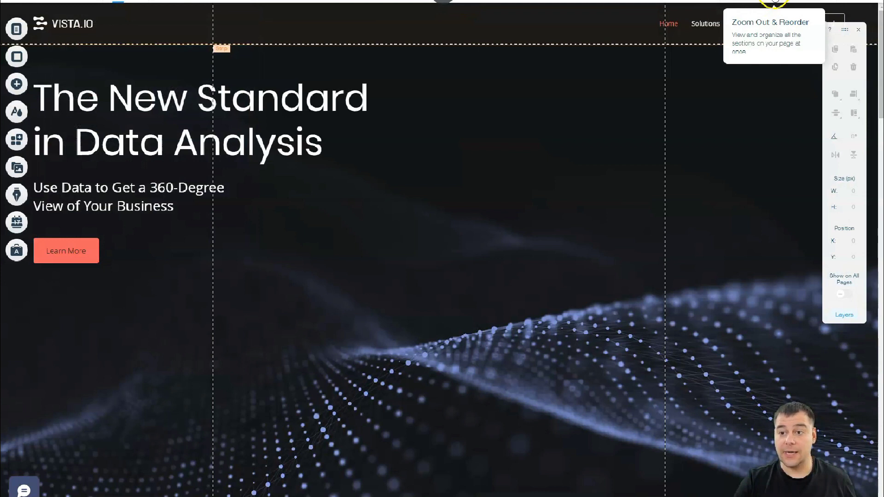
Show the Home page in the Zoom Out & Reorder view and examine its sections down to the footer
{"action": "left_click", "coordinate": [775, 1]}
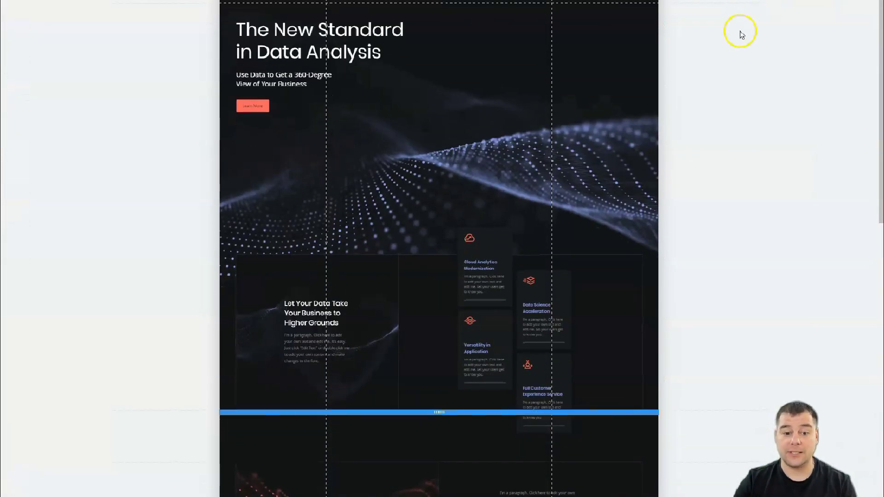
{"action": "left_click", "coordinate": [431, 187]}
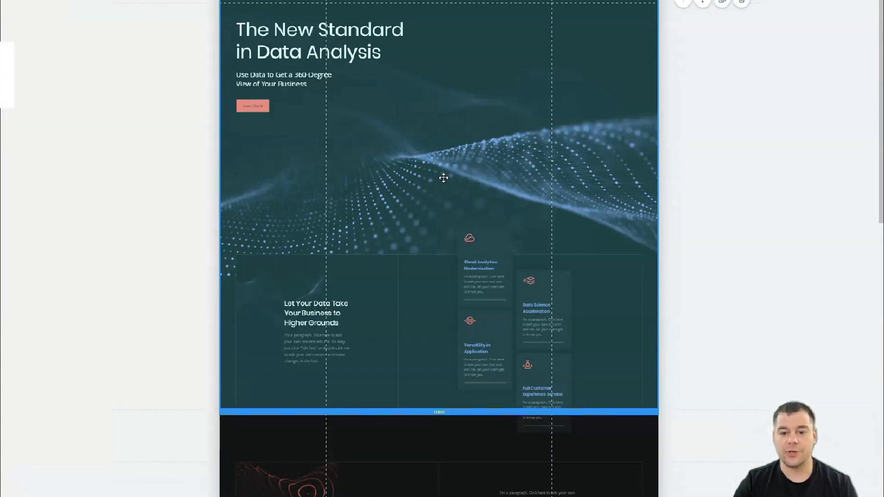
{"action": "scroll", "coordinate": [445, 176], "scroll_direction": "down", "scroll_amount": 3}
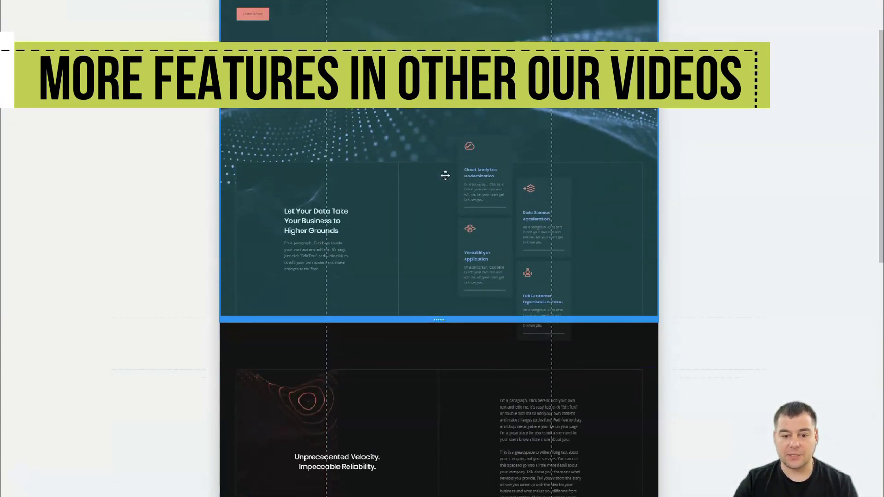
{"action": "scroll", "coordinate": [446, 175], "scroll_direction": "down", "scroll_amount": 4}
{"action": "left_click_drag", "start_coordinate": [424, 243], "coordinate": [418, 215]}
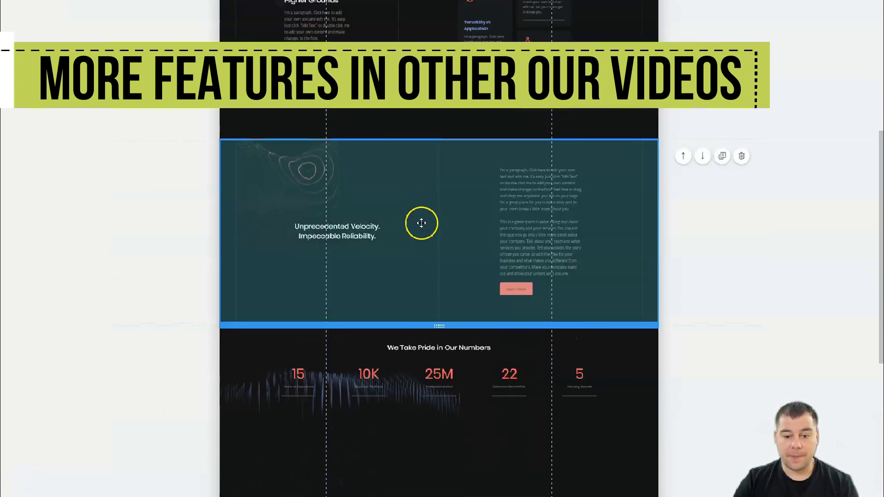
{"action": "scroll", "coordinate": [422, 223], "scroll_direction": "down", "scroll_amount": 8}
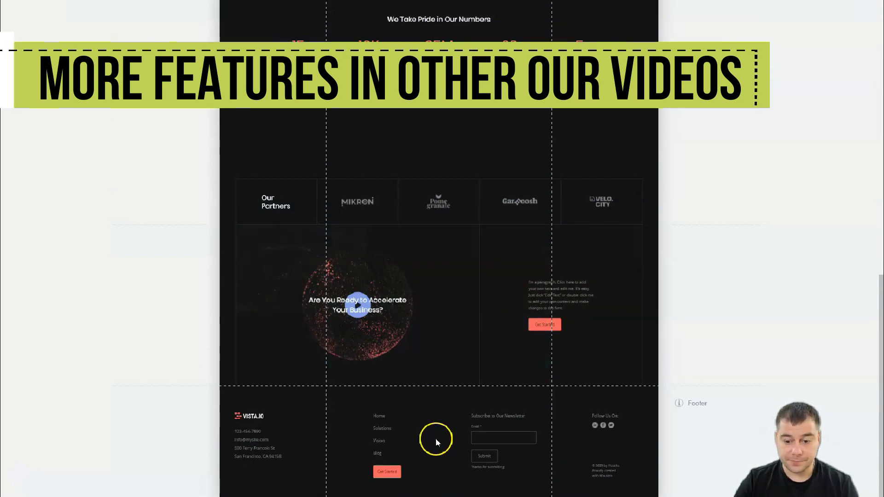
{"action": "scroll", "coordinate": [454, 211], "scroll_direction": "up", "scroll_amount": 15}
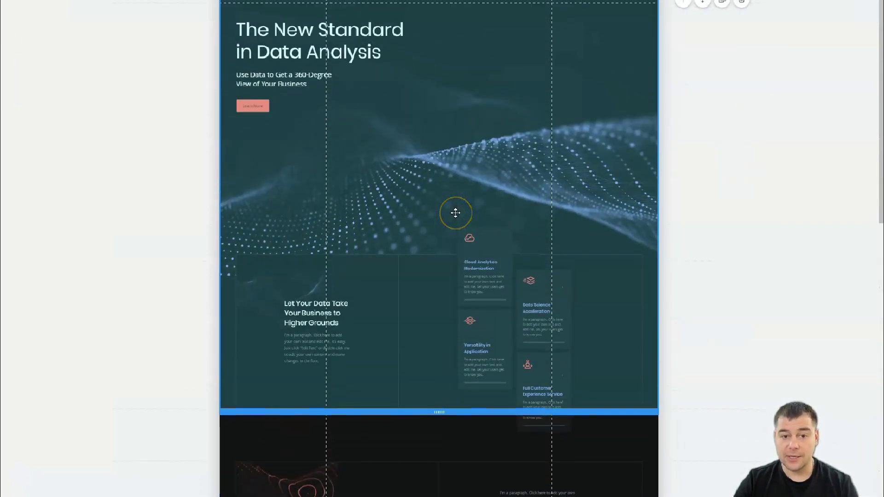
{"action": "scroll", "coordinate": [455, 212], "scroll_direction": "down", "scroll_amount": 7}
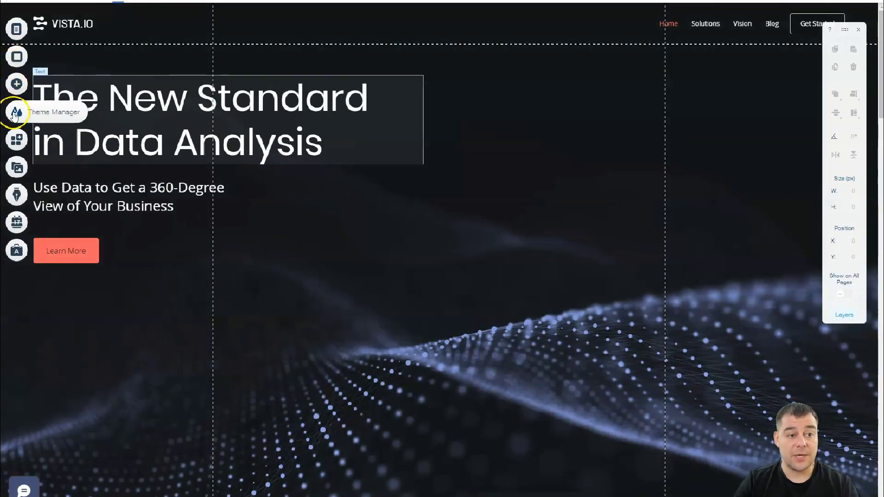
Change the site's color theme to the featured dark brown and dusty pink palette and check it on the page sections
{"action": "left_click", "coordinate": [15, 114]}
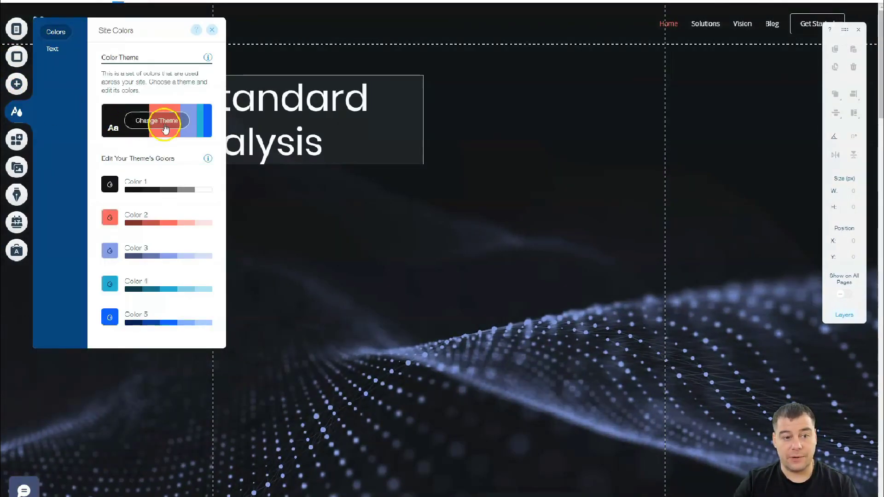
{"action": "left_click", "coordinate": [161, 125]}
{"action": "left_click", "coordinate": [155, 182]}
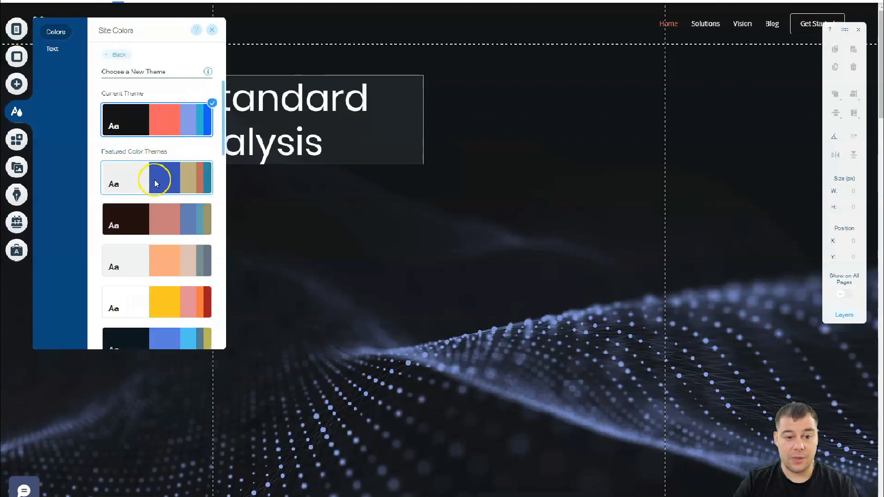
{"action": "left_click", "coordinate": [160, 224]}
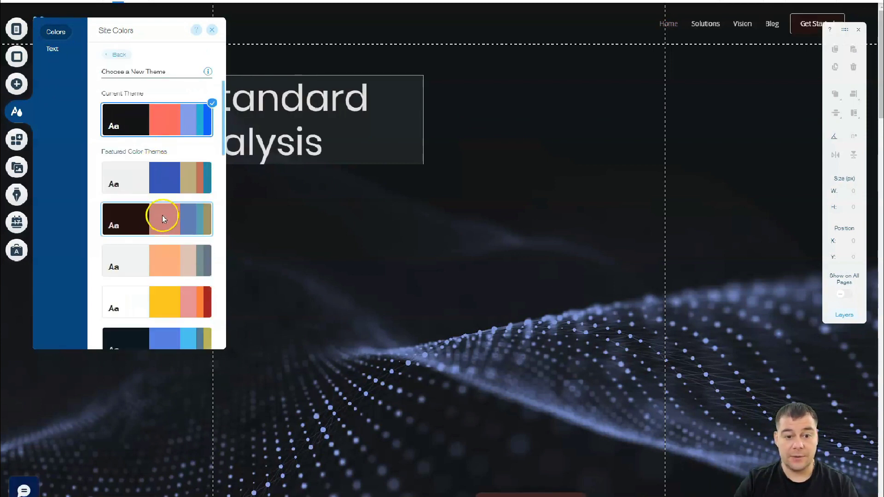
{"action": "left_click", "coordinate": [156, 258]}
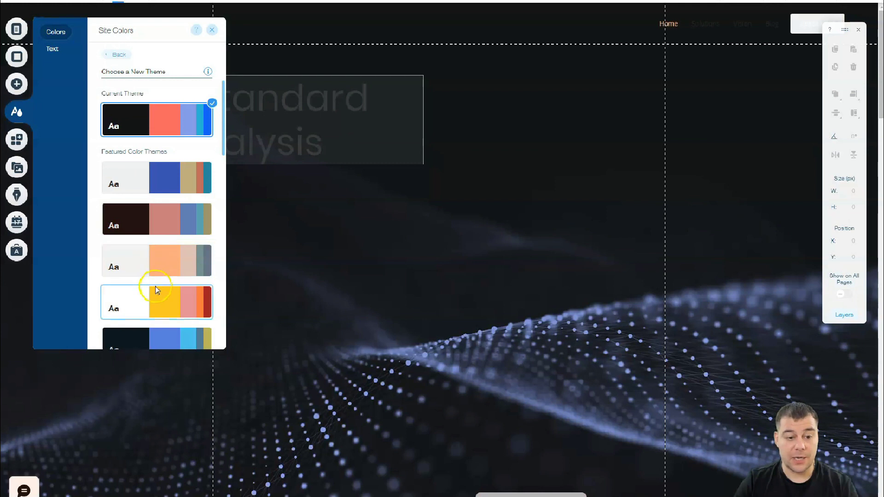
{"action": "scroll", "coordinate": [438, 216], "scroll_direction": "down", "scroll_amount": 5}
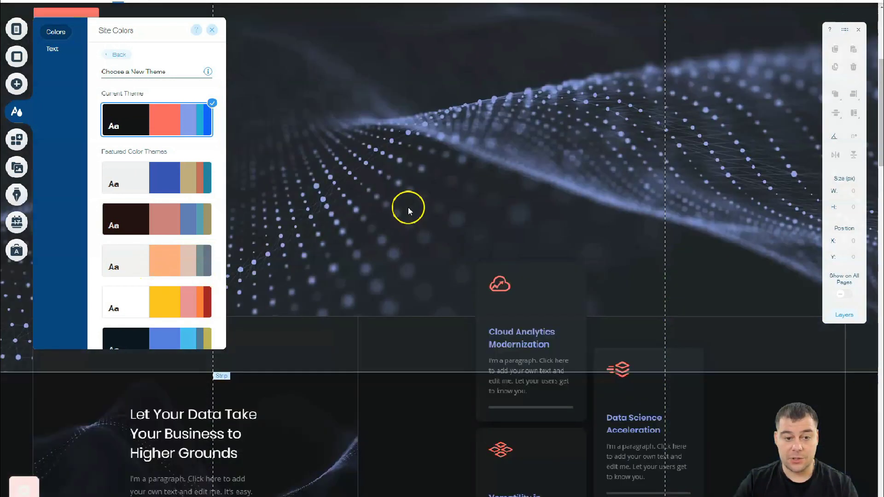
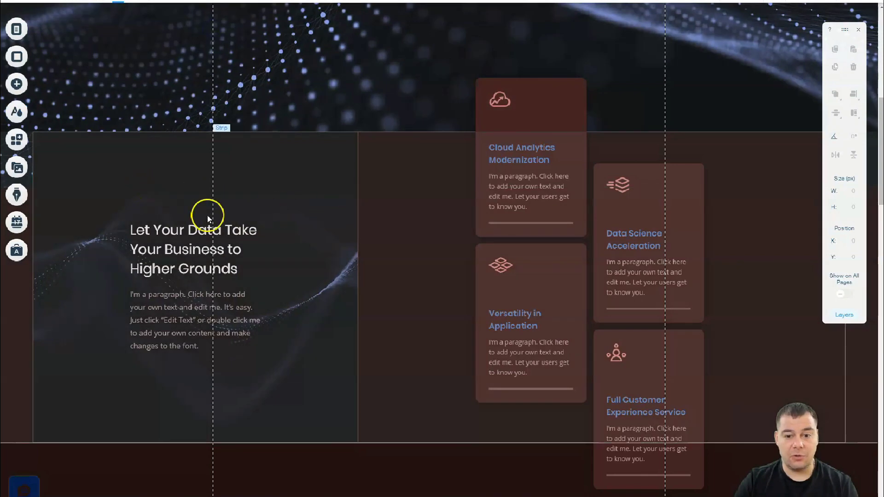
{"action": "scroll", "coordinate": [446, 229], "scroll_direction": "down", "scroll_amount": 15}
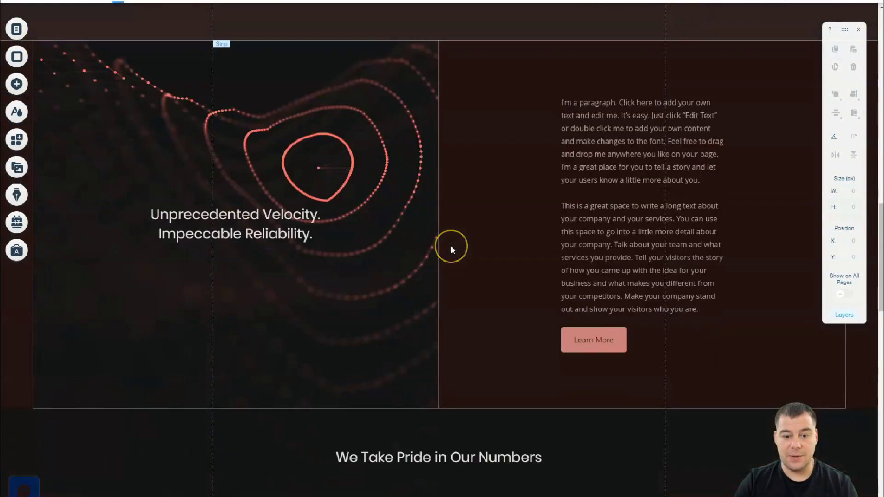
Move the hero heading to X 79, Y 144, align the subtitle beneath it, and place the Learn More button at X 431, Y 622
{"action": "scroll", "coordinate": [451, 250], "scroll_direction": "down", "scroll_amount": 10}
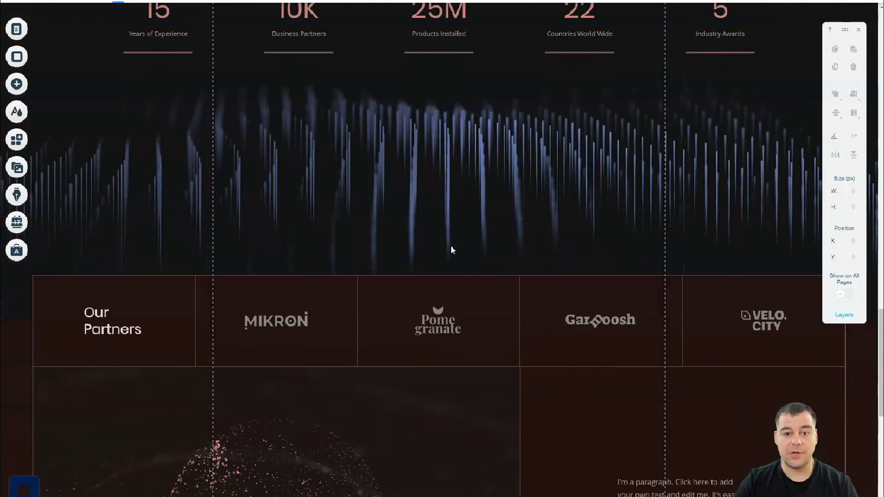
{"action": "scroll", "coordinate": [451, 250], "scroll_direction": "down", "scroll_amount": 2}
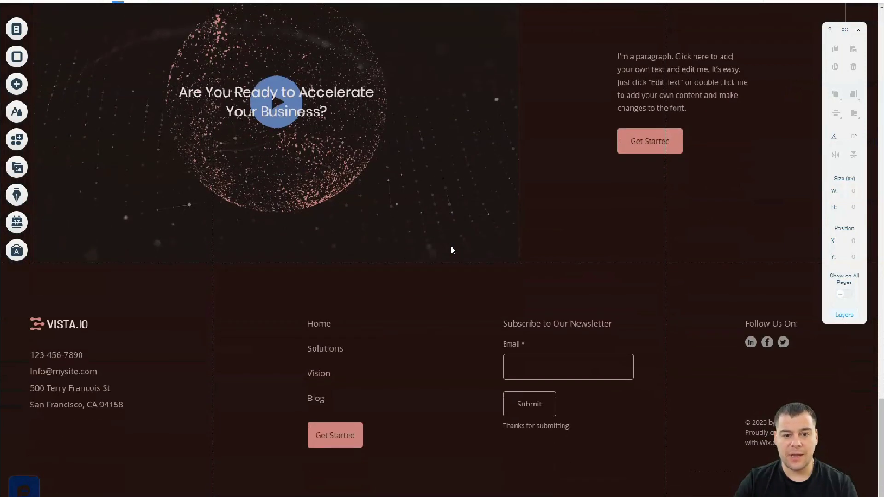
{"action": "scroll", "coordinate": [452, 249], "scroll_direction": "up", "scroll_amount": 14}
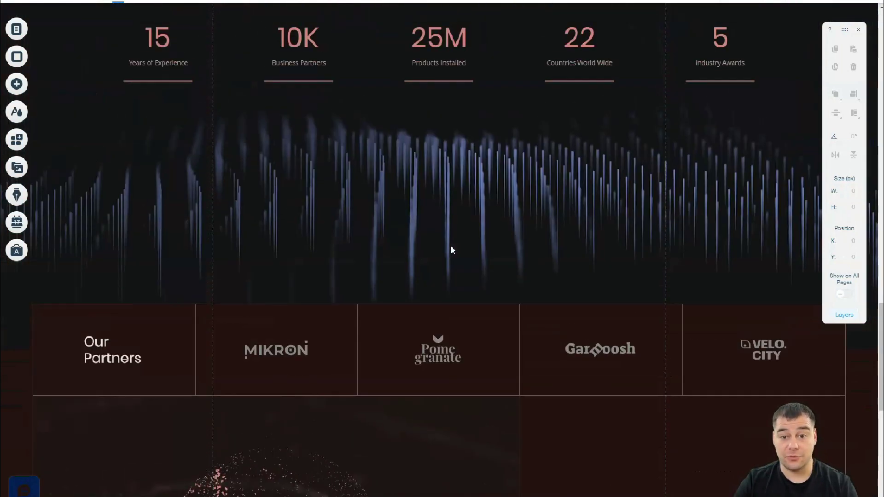
{"action": "scroll", "coordinate": [451, 250], "scroll_direction": "up", "scroll_amount": 15}
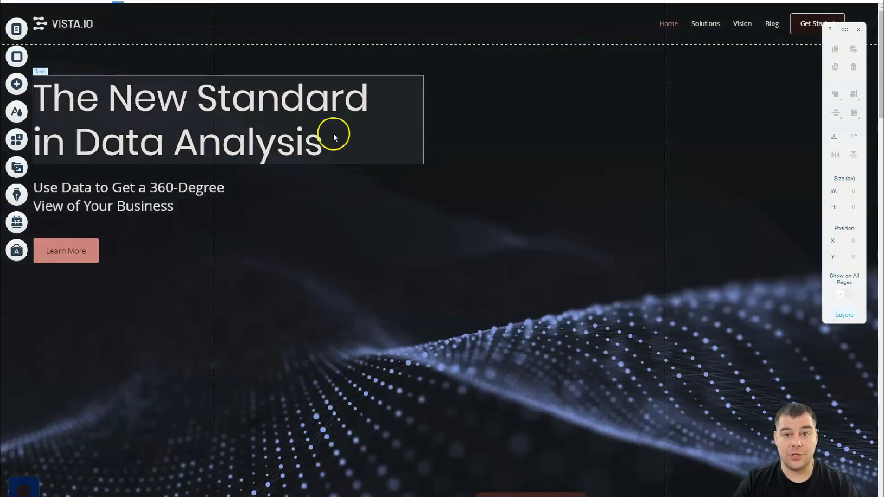
{"action": "left_click", "coordinate": [134, 100]}
{"action": "left_click_drag", "start_coordinate": [134, 101], "coordinate": [350, 92]}
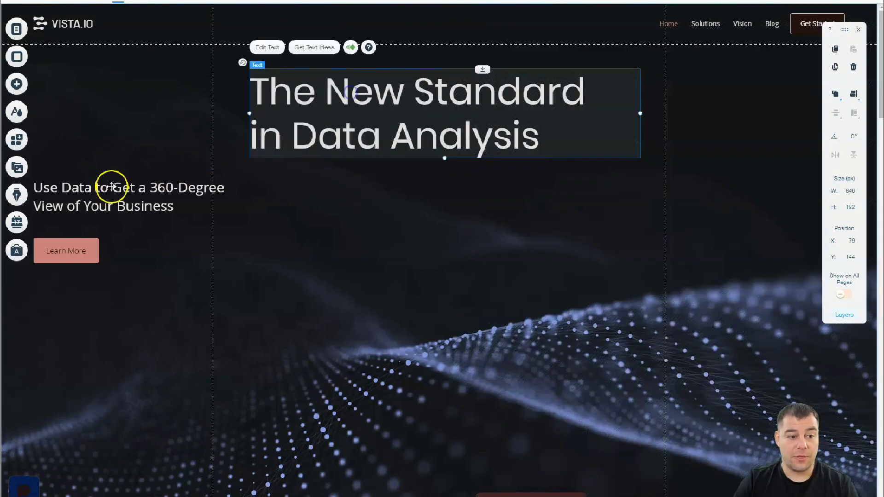
{"action": "mouse_move", "coordinate": [123, 192]}
{"action": "left_mouse_down"}
{"action": "mouse_move", "coordinate": [306, 197]}
{"action": "mouse_move", "coordinate": [244, 188]}
{"action": "left_mouse_up"}
{"action": "mouse_move", "coordinate": [307, 198]}
{"action": "left_mouse_down"}
{"action": "mouse_move", "coordinate": [499, 154]}
{"action": "mouse_move", "coordinate": [555, 118]}
{"action": "mouse_move", "coordinate": [427, 200]}
{"action": "mouse_move", "coordinate": [335, 199]}
{"action": "left_mouse_up"}
{"action": "mouse_move", "coordinate": [79, 252]}
{"action": "left_mouse_down"}
{"action": "mouse_move", "coordinate": [381, 280]}
{"action": "mouse_move", "coordinate": [458, 306]}
{"action": "mouse_move", "coordinate": [441, 302]}
{"action": "left_mouse_up"}
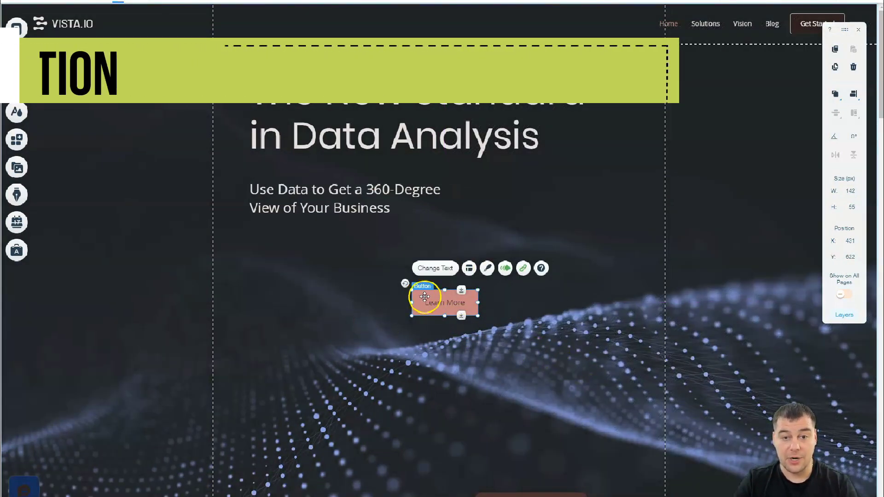
{"action": "scroll", "coordinate": [357, 251], "scroll_direction": "down", "scroll_amount": 3}
{"action": "scroll", "coordinate": [346, 234], "scroll_direction": "up", "scroll_amount": 3}
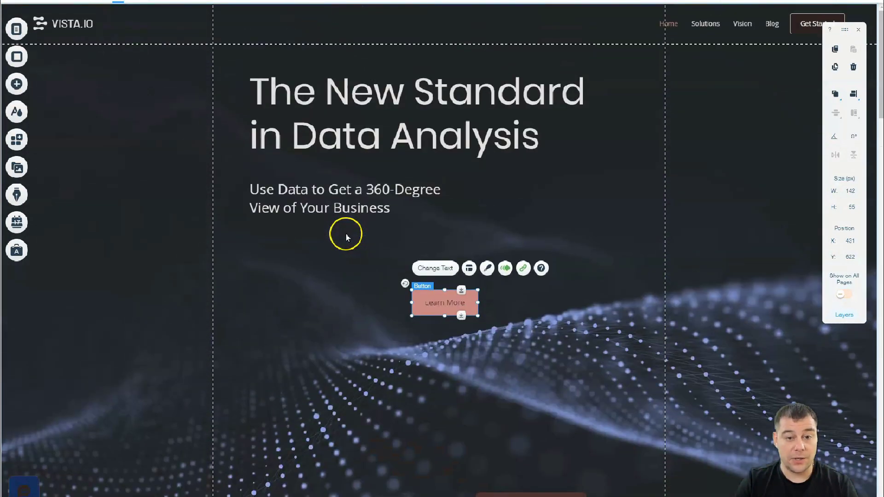
Open the Home page's settings and review its page info, layout and permission options
{"action": "left_click", "coordinate": [239, 25]}
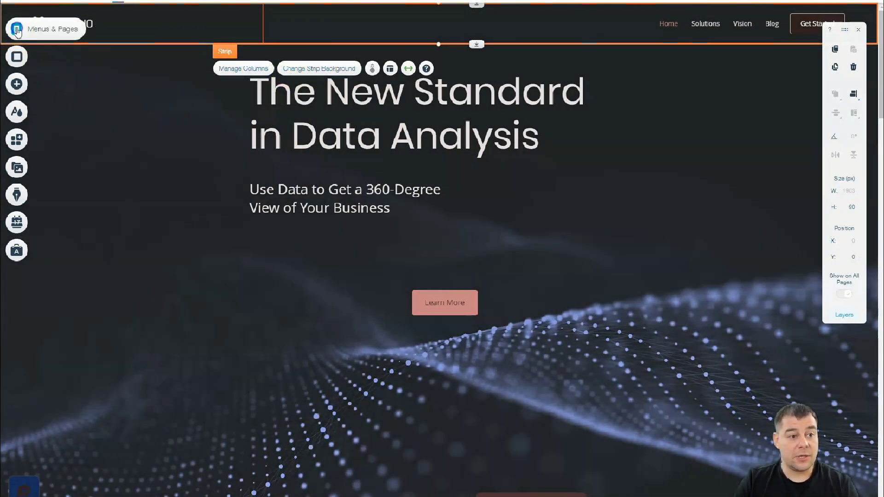
{"action": "left_click", "coordinate": [17, 30]}
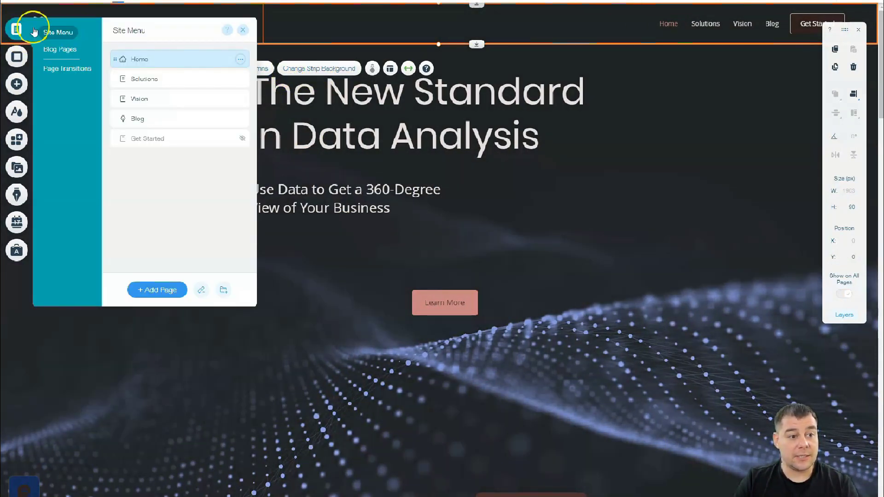
{"action": "left_click", "coordinate": [240, 60]}
{"action": "left_click", "coordinate": [255, 63]}
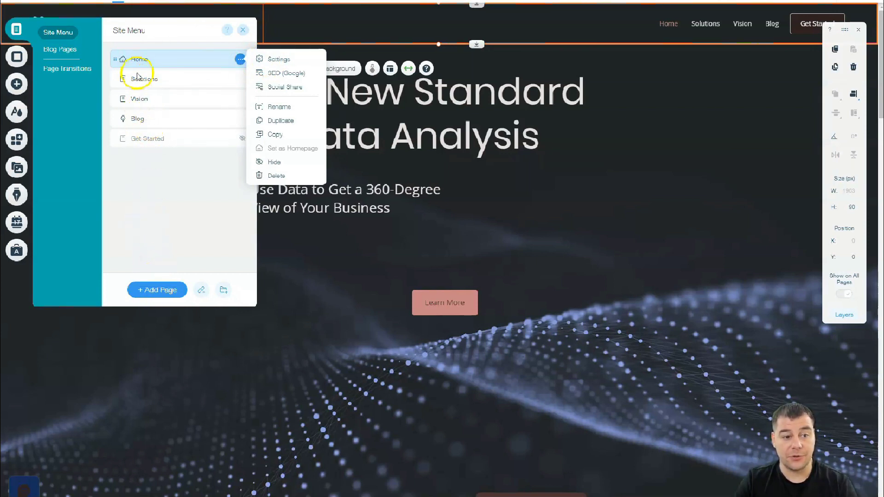
{"action": "left_click", "coordinate": [263, 61]}
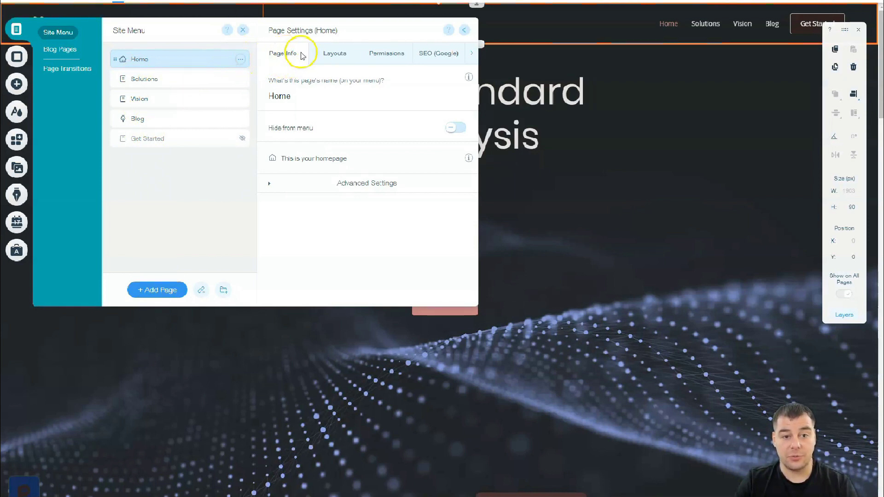
{"action": "left_click", "coordinate": [332, 56]}
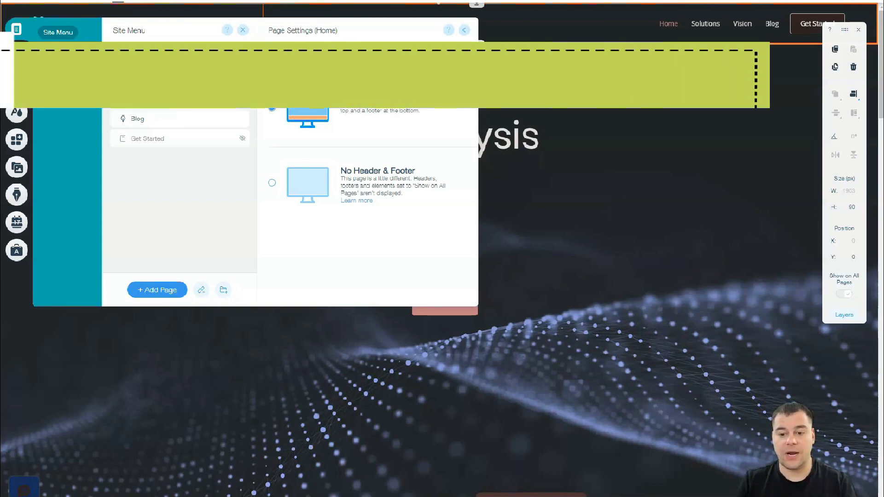
{"action": "left_click", "coordinate": [368, 51]}
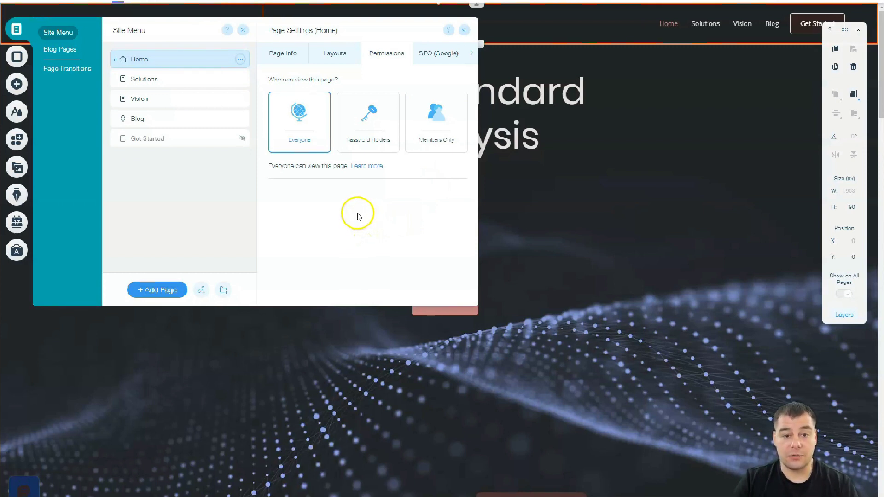
Review the Home page's Google SEO and social share settings and the site's page transition options
{"action": "left_click", "coordinate": [440, 60]}
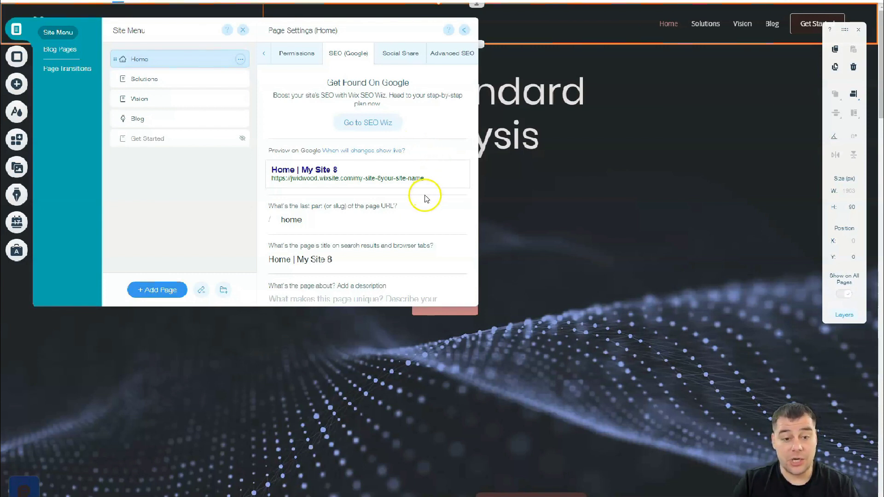
{"action": "scroll", "coordinate": [425, 198], "scroll_direction": "down", "scroll_amount": 1}
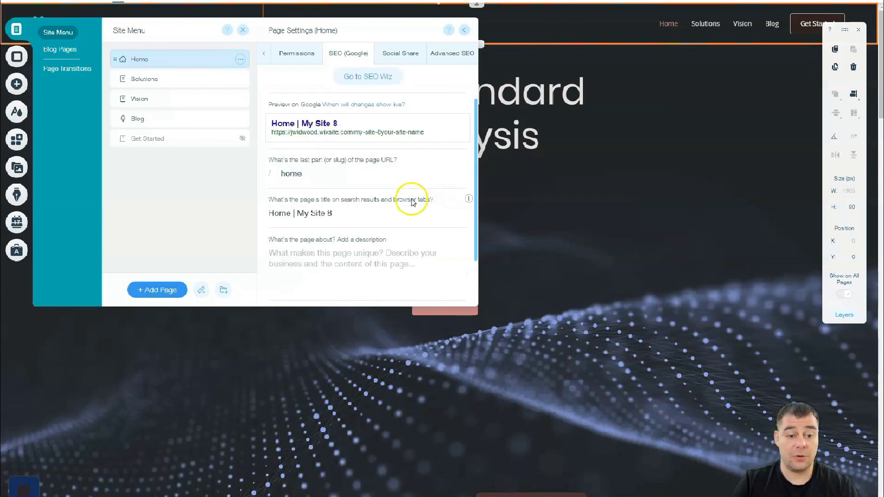
{"action": "scroll", "coordinate": [412, 193], "scroll_direction": "down", "scroll_amount": 1}
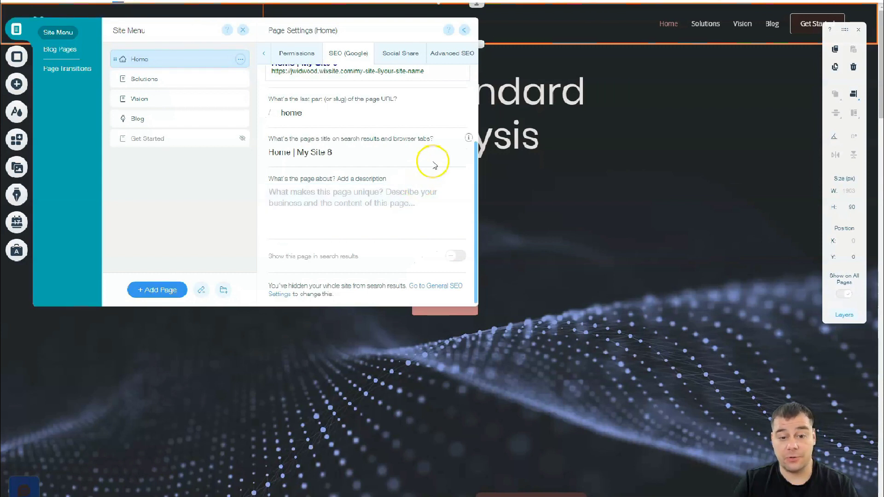
{"action": "scroll", "coordinate": [420, 154], "scroll_direction": "up", "scroll_amount": 2}
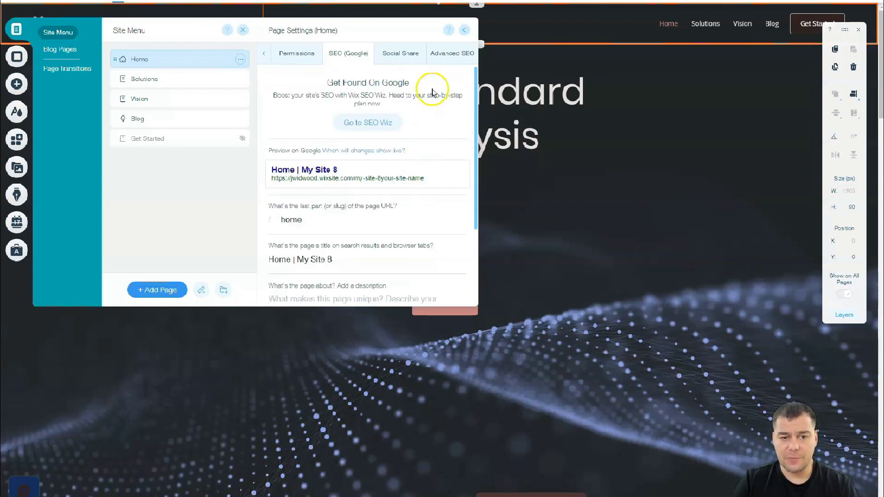
{"action": "left_click", "coordinate": [395, 56]}
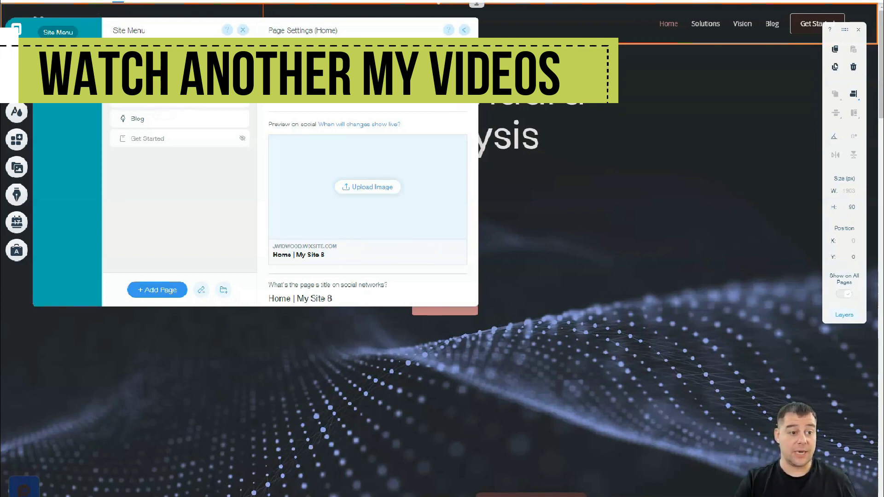
{"action": "left_click", "coordinate": [67, 51]}
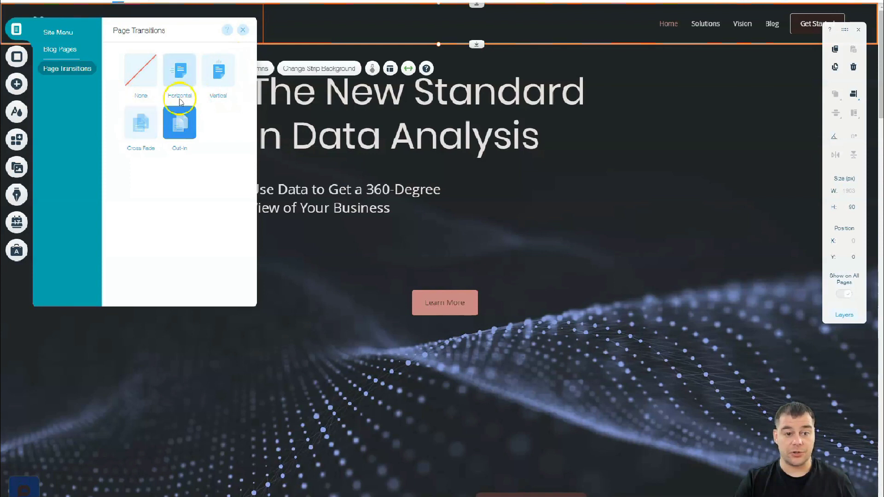
{"action": "left_click", "coordinate": [237, 31]}
Try out lighter brown and pale pink theme colors as the Home page background
{"action": "left_click", "coordinate": [16, 56]}
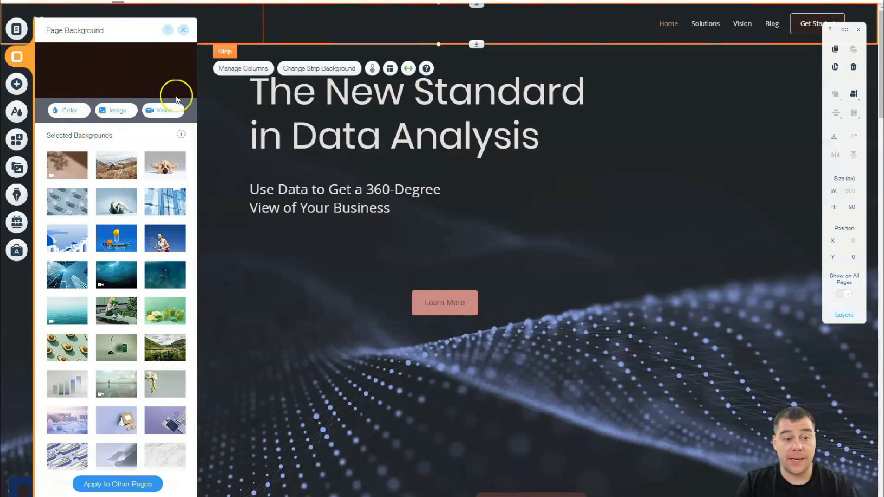
{"action": "scroll", "coordinate": [390, 237], "scroll_direction": "down", "scroll_amount": 6}
{"action": "scroll", "coordinate": [375, 260], "scroll_direction": "down", "scroll_amount": 5}
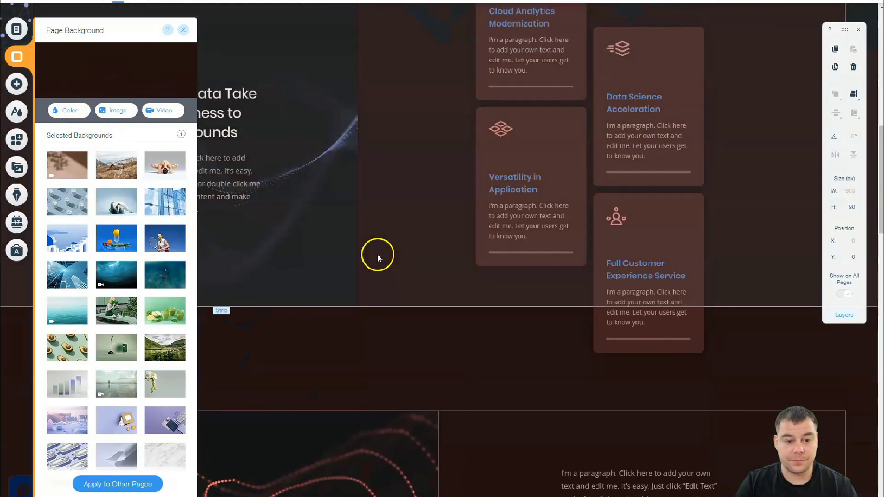
{"action": "left_click", "coordinate": [67, 109]}
{"action": "left_click", "coordinate": [132, 156]}
{"action": "left_click", "coordinate": [117, 158]}
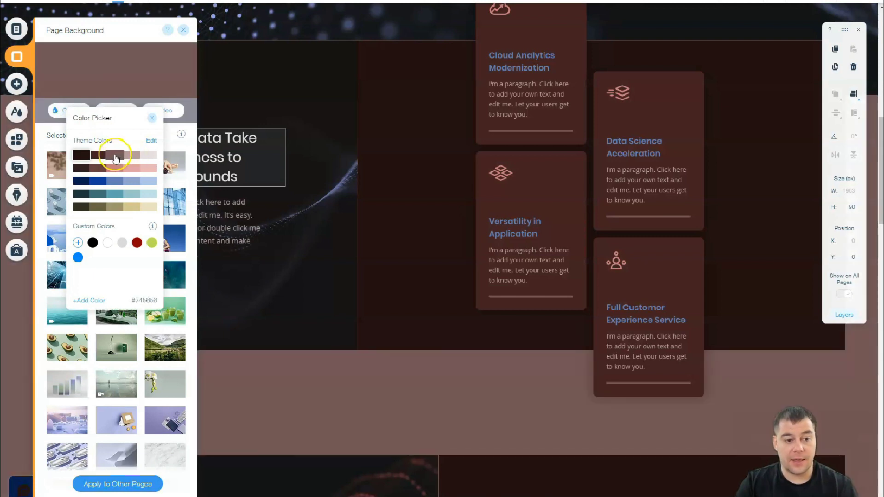
{"action": "left_click", "coordinate": [130, 157]}
{"action": "left_click", "coordinate": [145, 158]}
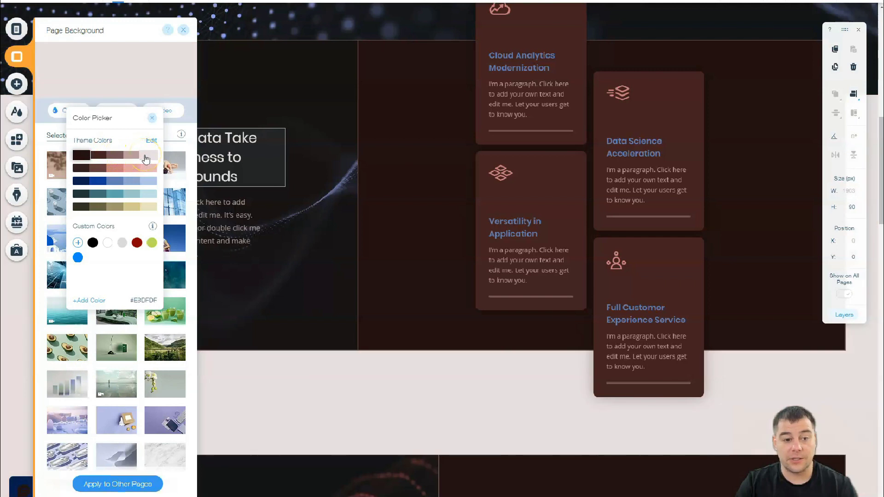
{"action": "left_click", "coordinate": [135, 159]}
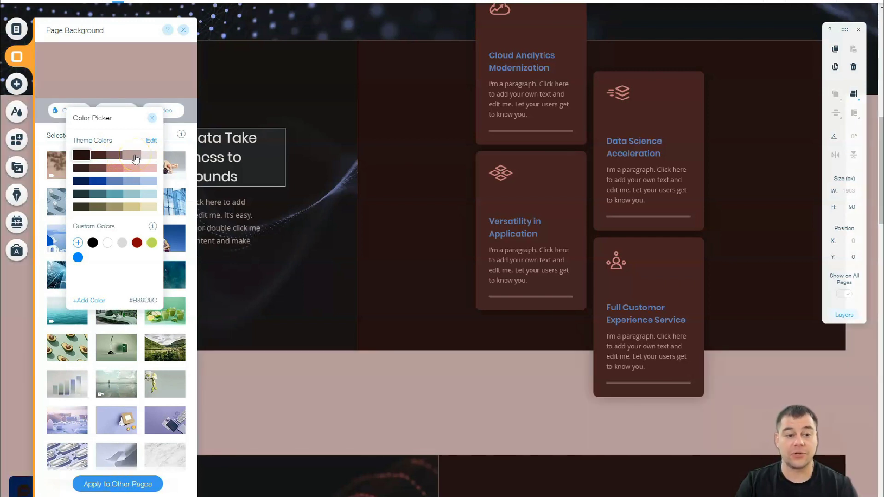
{"action": "left_click", "coordinate": [153, 120]}
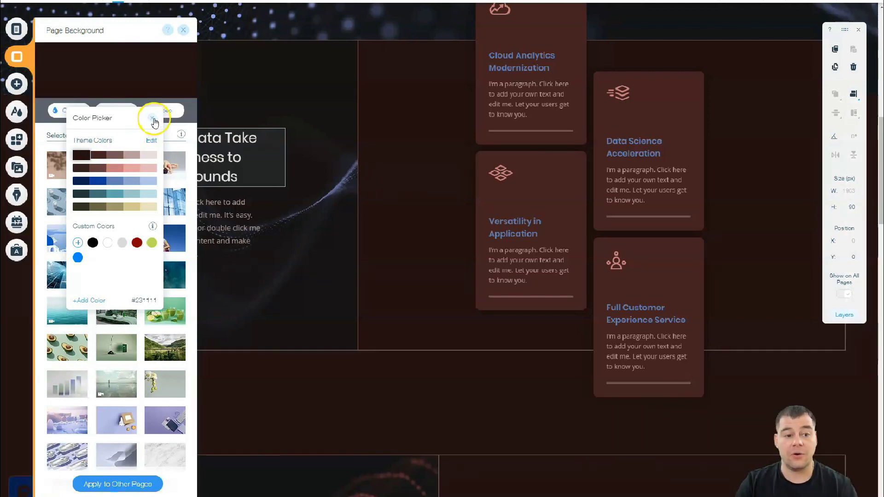
{"action": "left_click", "coordinate": [182, 30]}
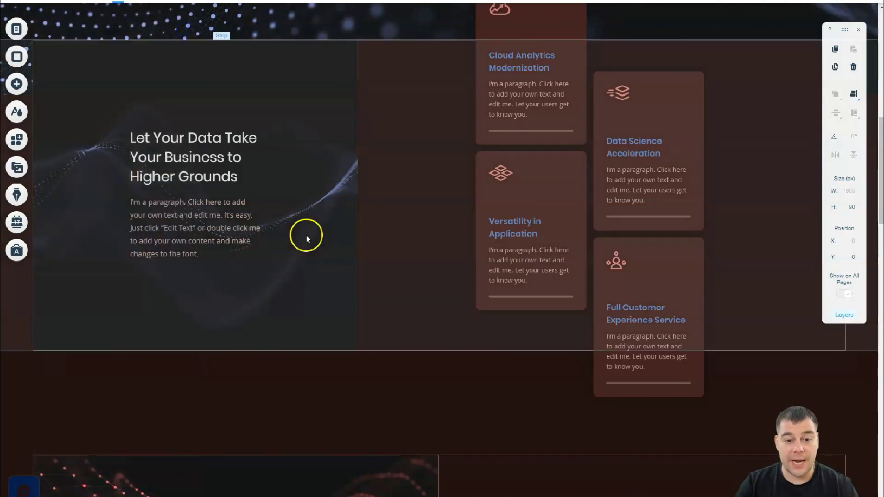
Examine the Home page sections from the service cards down to the footer and back up to the hero
{"action": "scroll", "coordinate": [306, 235], "scroll_direction": "down", "scroll_amount": 1}
{"action": "scroll", "coordinate": [309, 220], "scroll_direction": "down", "scroll_amount": 4}
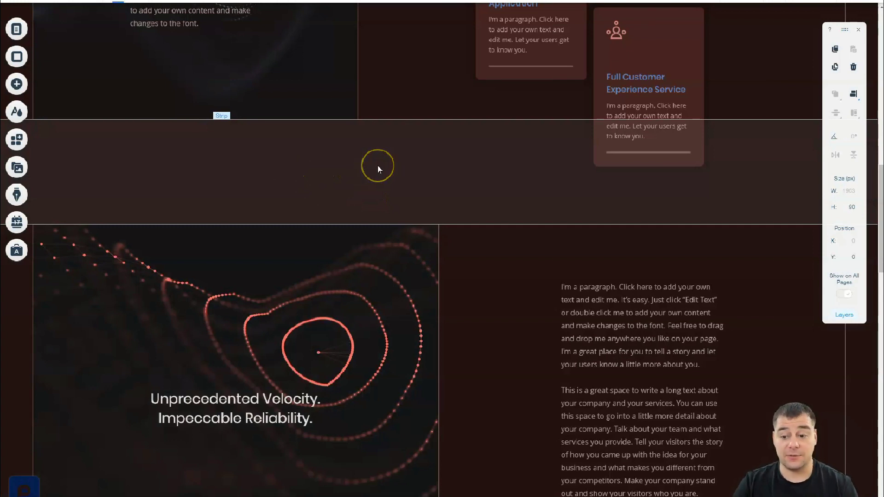
{"action": "scroll", "coordinate": [377, 165], "scroll_direction": "down", "scroll_amount": 4}
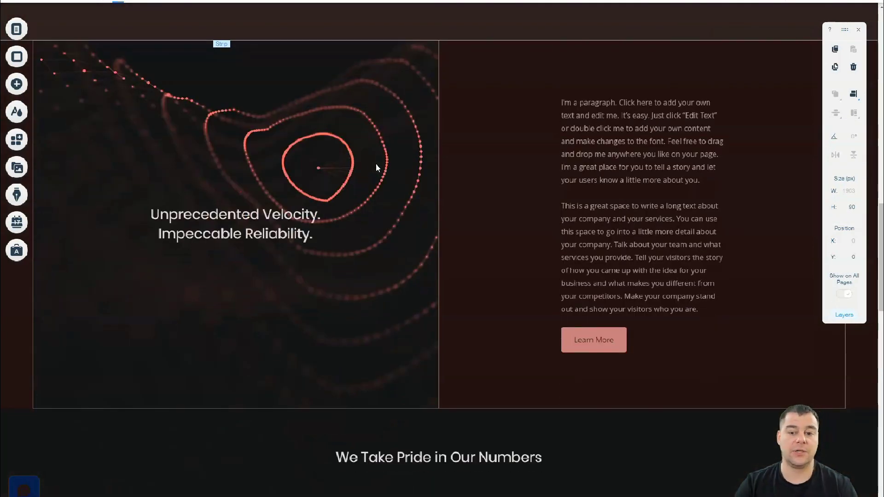
{"action": "scroll", "coordinate": [376, 163], "scroll_direction": "down", "scroll_amount": 4}
{"action": "scroll", "coordinate": [377, 163], "scroll_direction": "down", "scroll_amount": 3}
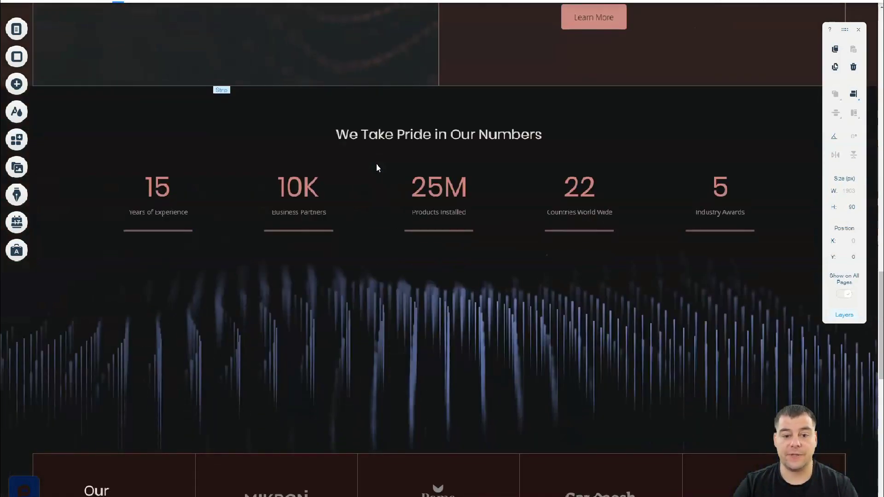
{"action": "scroll", "coordinate": [377, 164], "scroll_direction": "down", "scroll_amount": 5}
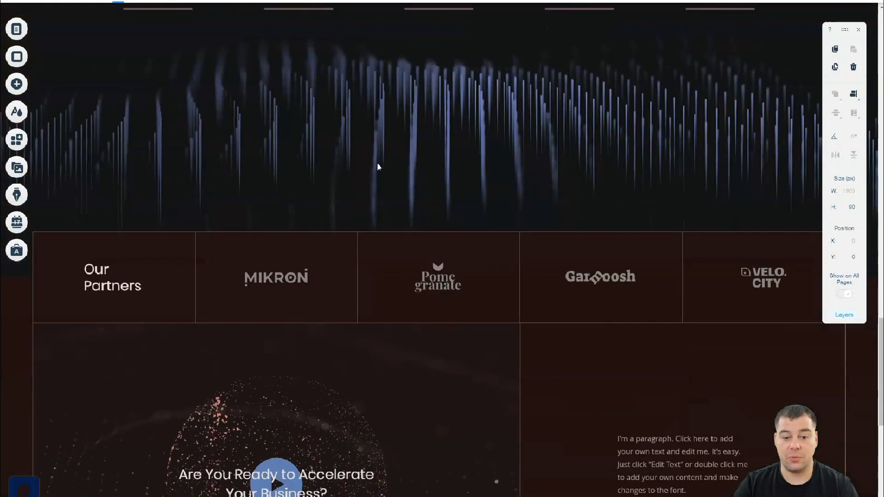
{"action": "scroll", "coordinate": [378, 165], "scroll_direction": "down", "scroll_amount": 7}
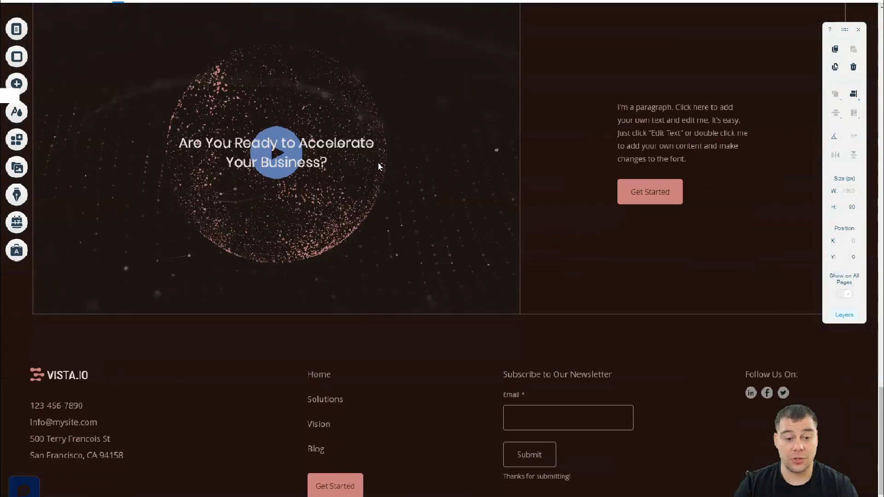
{"action": "scroll", "coordinate": [379, 168], "scroll_direction": "up", "scroll_amount": 12}
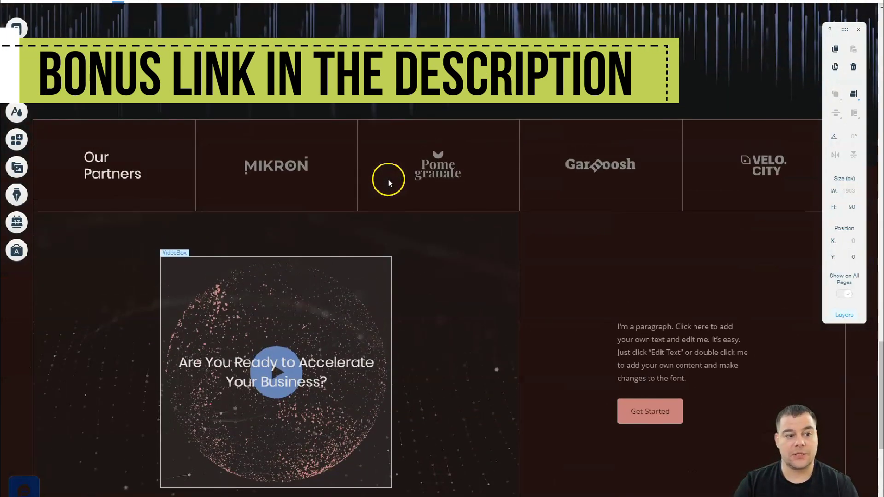
{"action": "scroll", "coordinate": [377, 171], "scroll_direction": "up", "scroll_amount": 20}
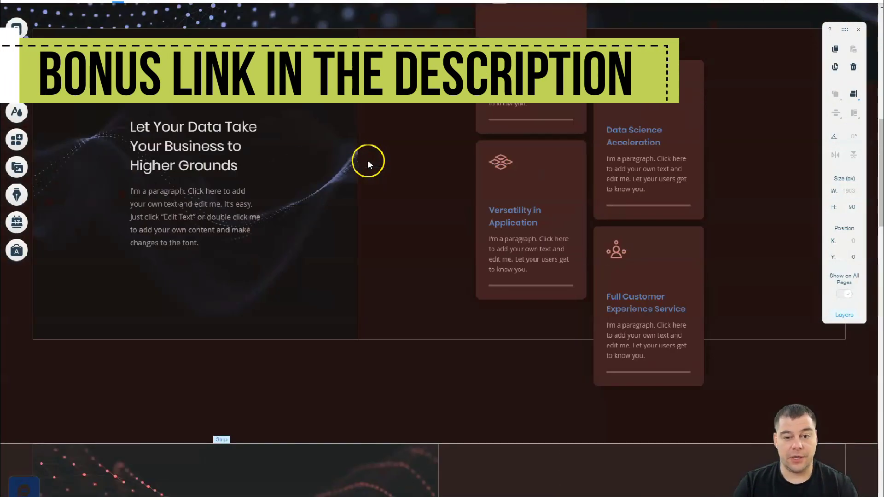
{"action": "scroll", "coordinate": [363, 146], "scroll_direction": "up", "scroll_amount": 4}
{"action": "scroll", "coordinate": [265, 134], "scroll_direction": "down", "scroll_amount": 3}
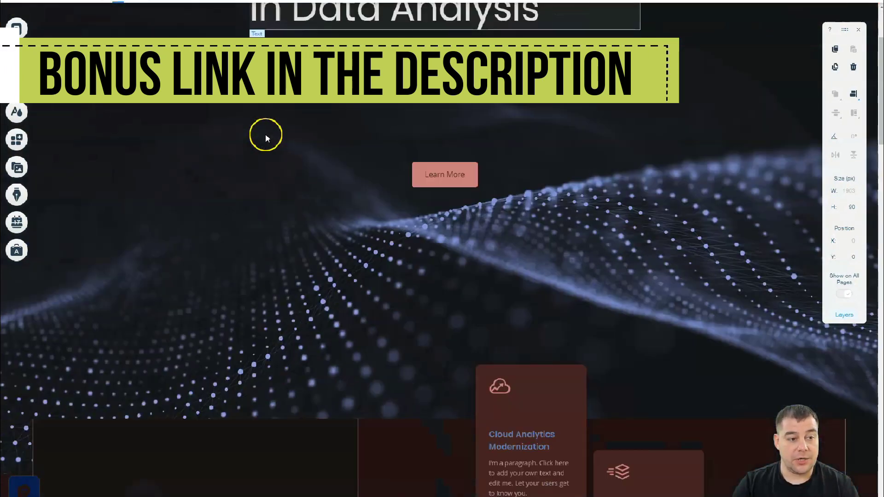
{"action": "scroll", "coordinate": [266, 133], "scroll_direction": "down", "scroll_amount": 5}
{"action": "scroll", "coordinate": [267, 133], "scroll_direction": "up", "scroll_amount": 1}
{"action": "scroll", "coordinate": [267, 133], "scroll_direction": "down", "scroll_amount": 3}
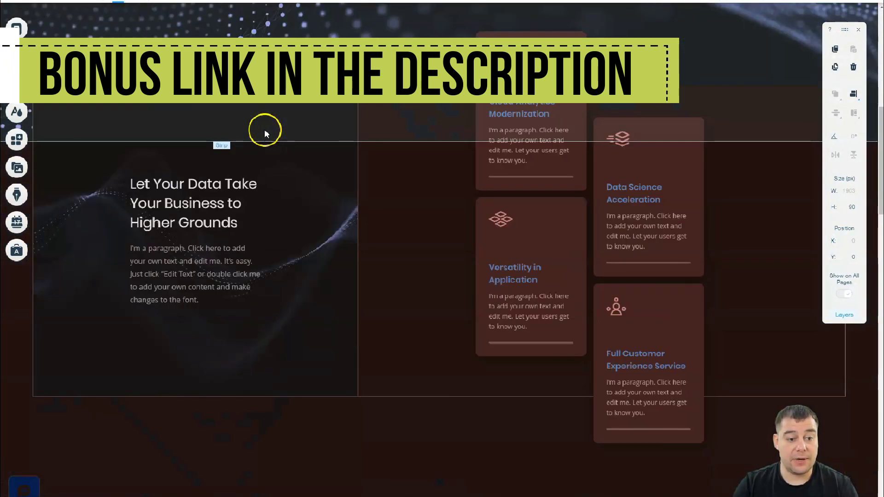
Browse the strip designs from About through Classic and add the blank black Classic strip below the service cards section
{"action": "left_click", "coordinate": [17, 140]}
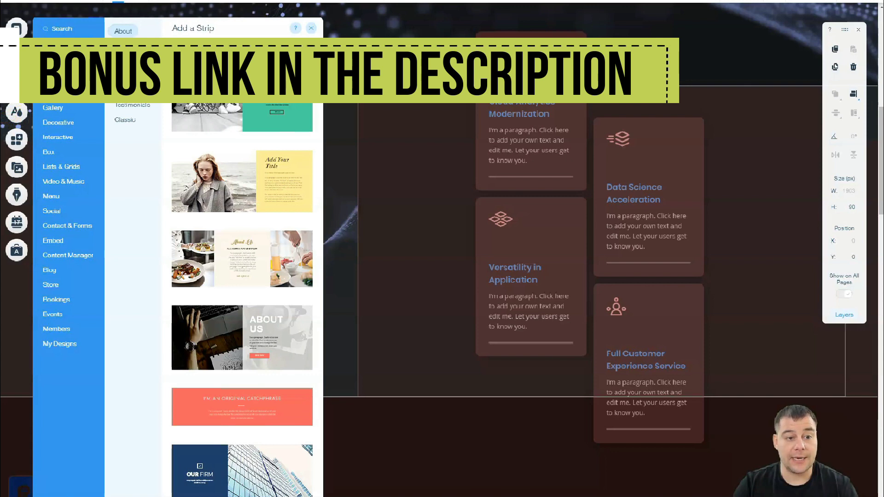
{"action": "left_click", "coordinate": [54, 50]}
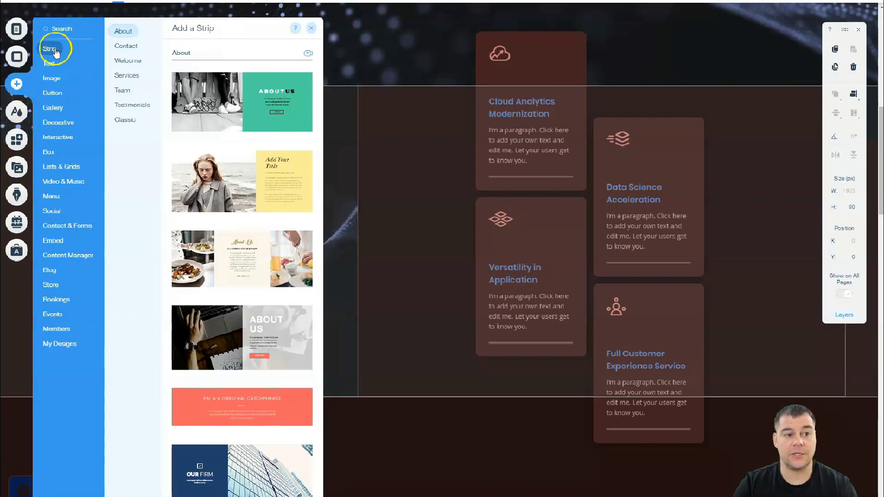
{"action": "left_click", "coordinate": [127, 48]}
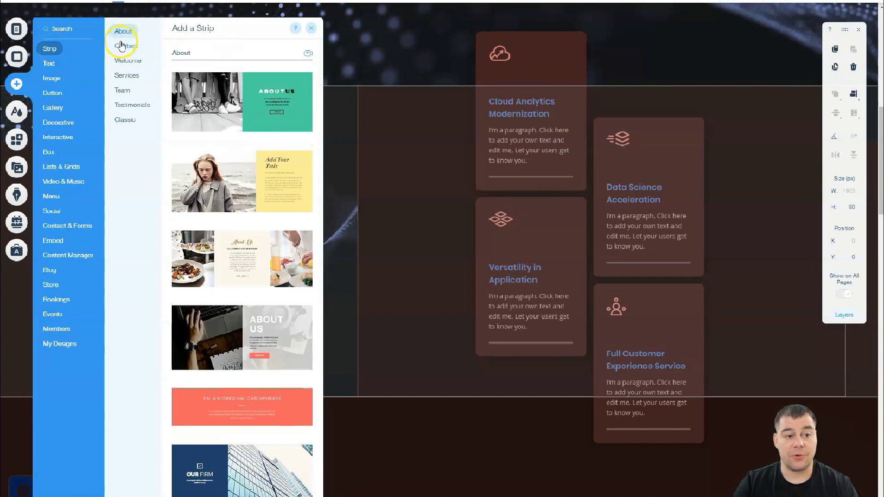
{"action": "left_click", "coordinate": [126, 46]}
{"action": "left_click", "coordinate": [127, 59]}
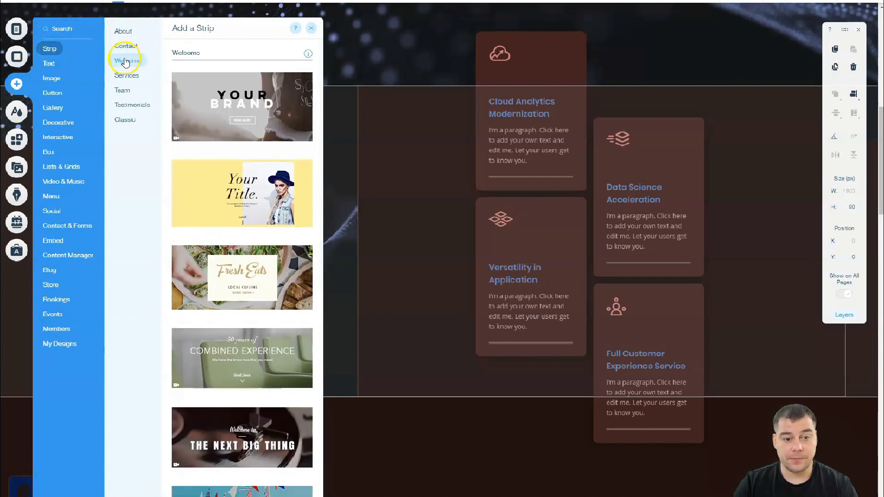
{"action": "left_click", "coordinate": [123, 75]}
{"action": "left_click", "coordinate": [122, 90]}
{"action": "left_click", "coordinate": [124, 106]}
{"action": "left_click", "coordinate": [125, 120]}
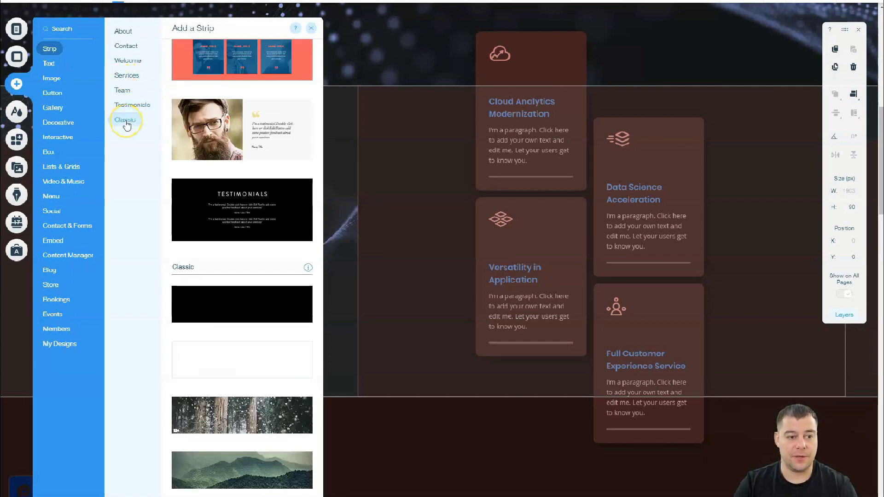
{"action": "left_click_drag", "start_coordinate": [207, 317], "coordinate": [546, 90]}
{"action": "left_click_drag", "start_coordinate": [584, 312], "coordinate": [600, 412]}
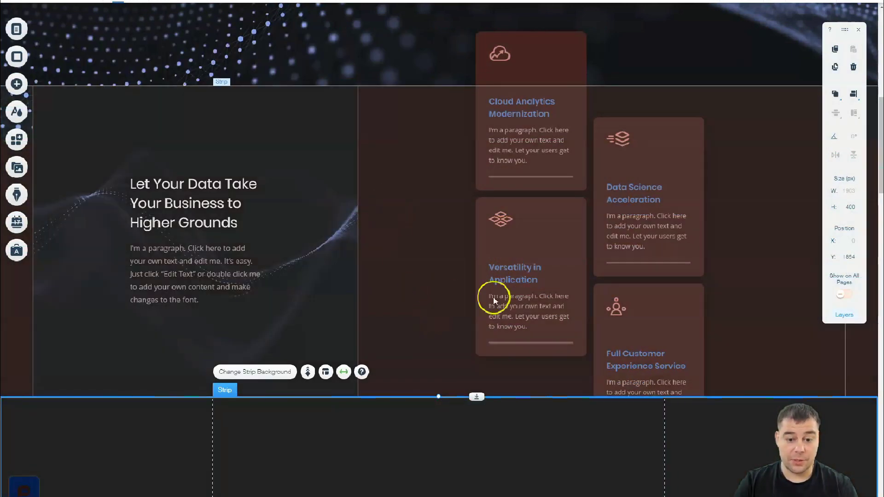
Stretch the new blank strip to a height of about 718 px
{"action": "scroll", "coordinate": [557, 315], "scroll_direction": "down", "scroll_amount": 5}
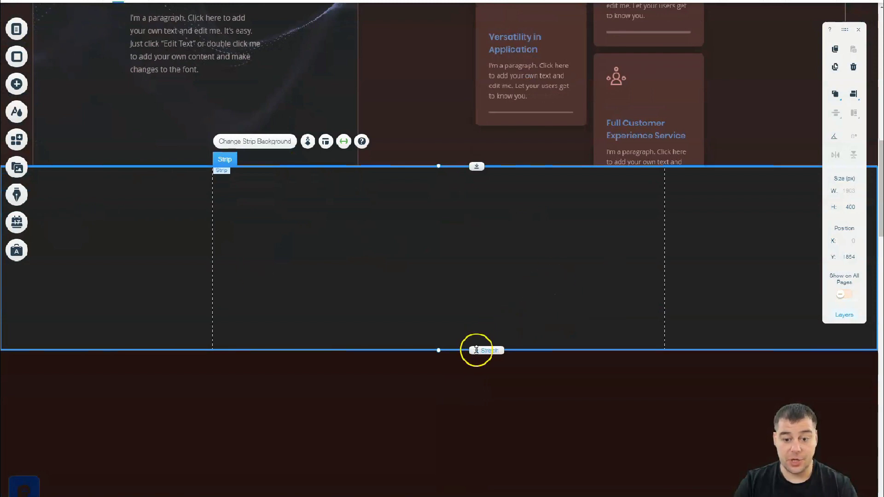
{"action": "left_click_drag", "start_coordinate": [477, 398], "coordinate": [479, 494]}
{"action": "scroll", "coordinate": [468, 294], "scroll_direction": "down", "scroll_amount": 2}
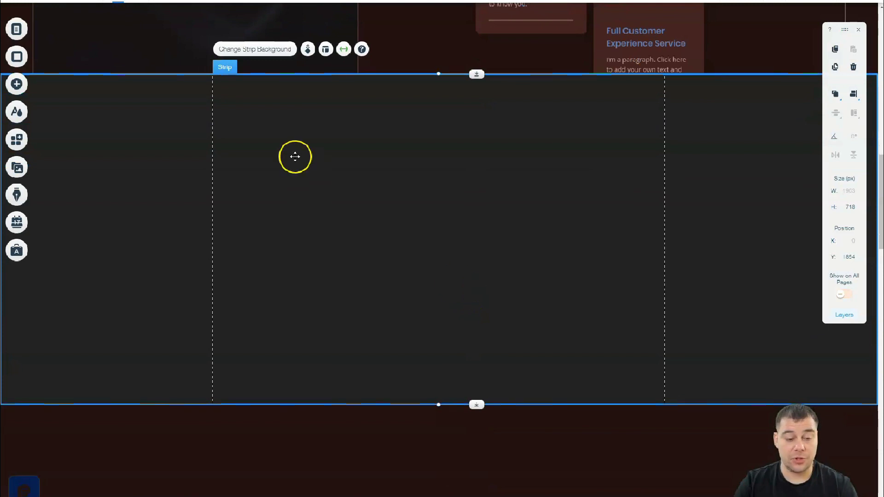
Add the Huge Title text in the upper middle of the new strip
{"action": "left_click", "coordinate": [17, 85]}
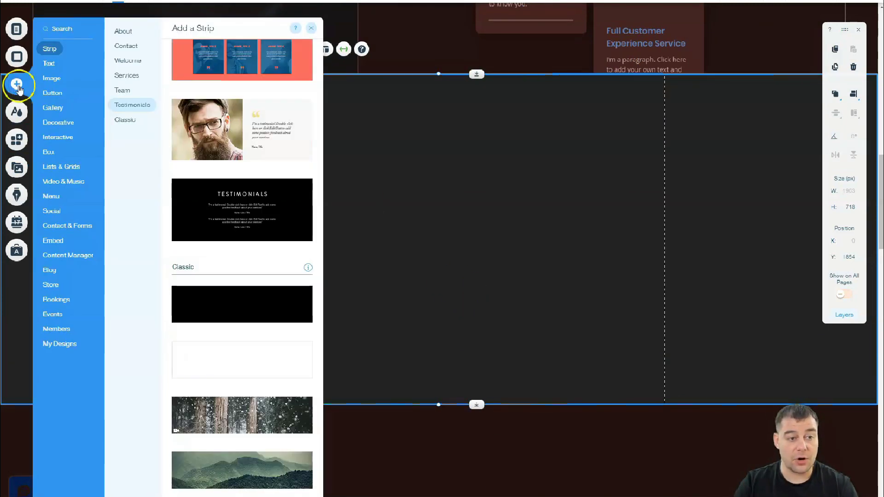
{"action": "left_click", "coordinate": [49, 63]}
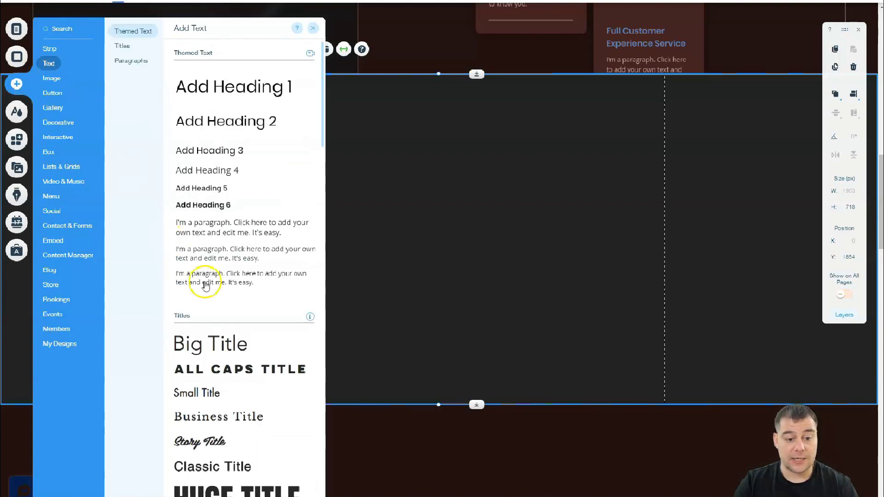
{"action": "scroll", "coordinate": [197, 346], "scroll_direction": "down", "scroll_amount": 4}
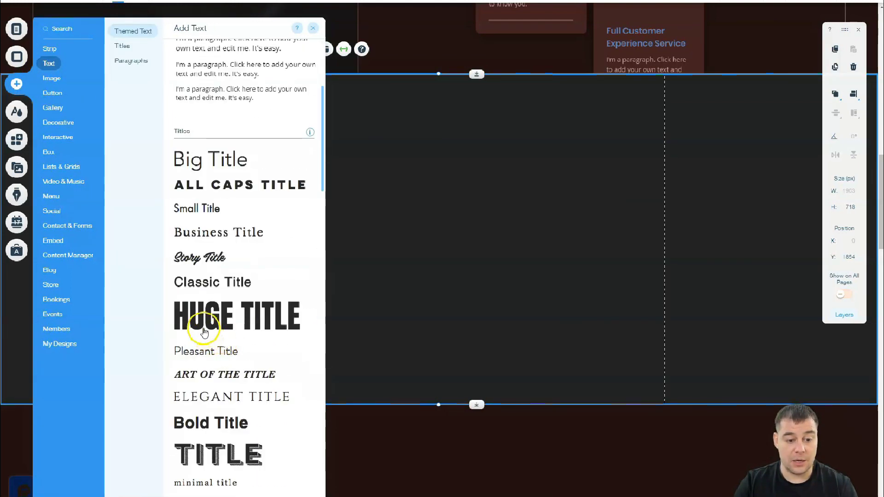
{"action": "left_click_drag", "start_coordinate": [208, 327], "coordinate": [382, 142]}
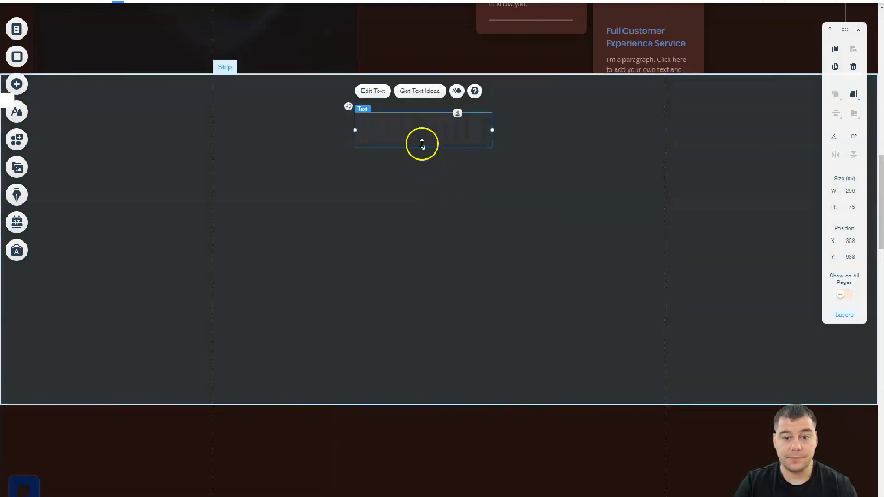
Format the HUGE TITLE text with a pale blue theme color, the Poppins Extra Light font and size 60
{"action": "double_click", "coordinate": [419, 137]}
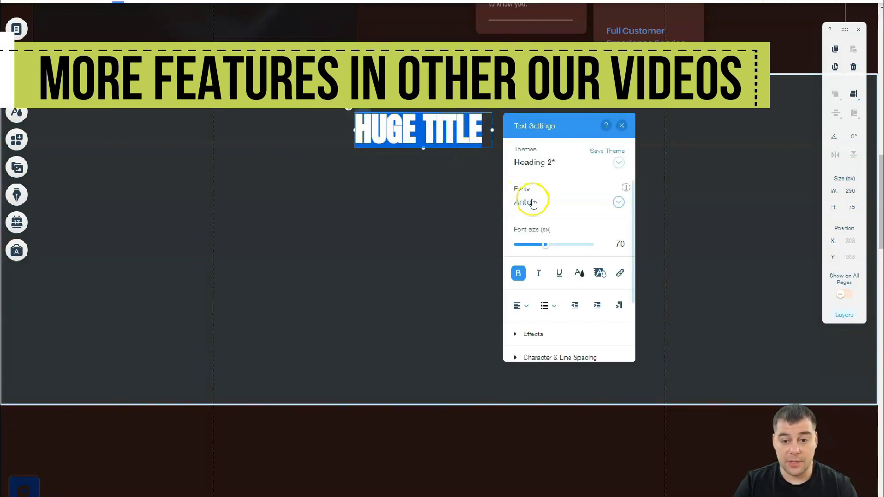
{"action": "left_click", "coordinate": [578, 274]}
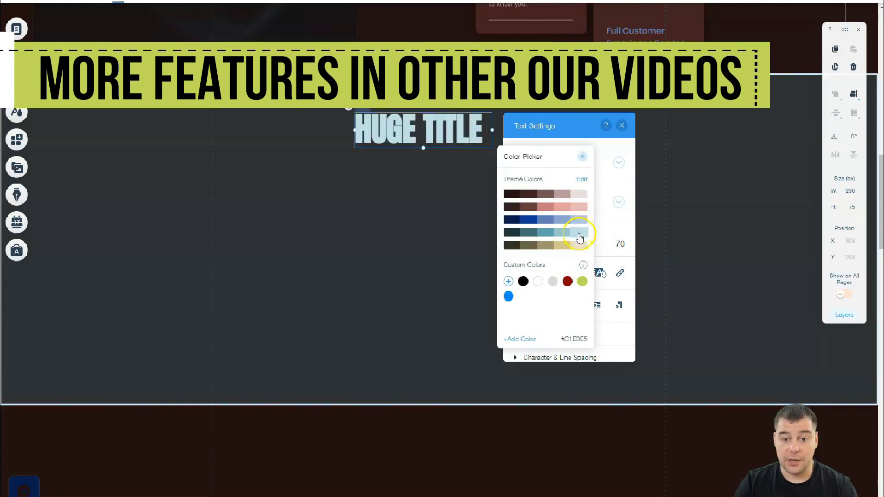
{"action": "left_click", "coordinate": [582, 157]}
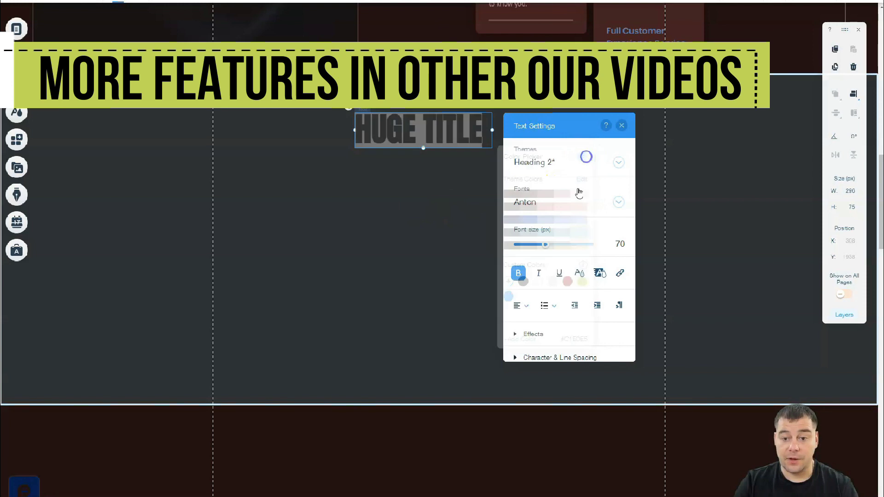
{"action": "left_click_drag", "start_coordinate": [550, 247], "coordinate": [544, 245]}
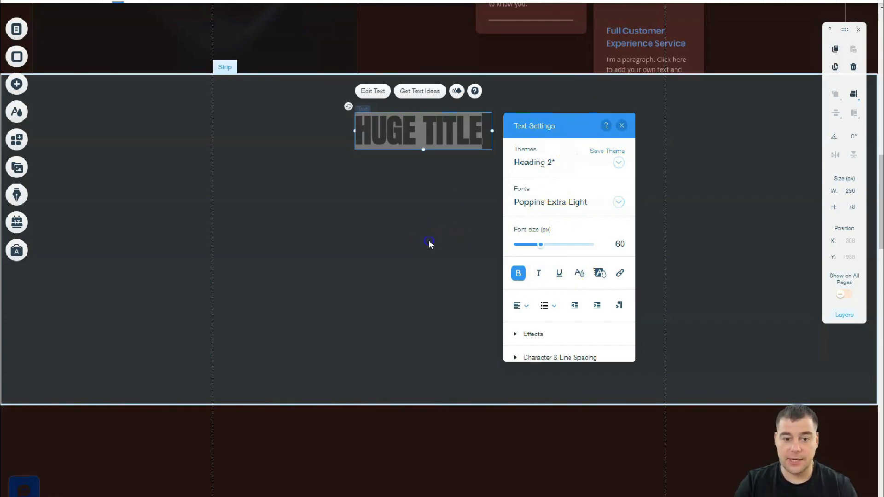
{"action": "left_click", "coordinate": [429, 244]}
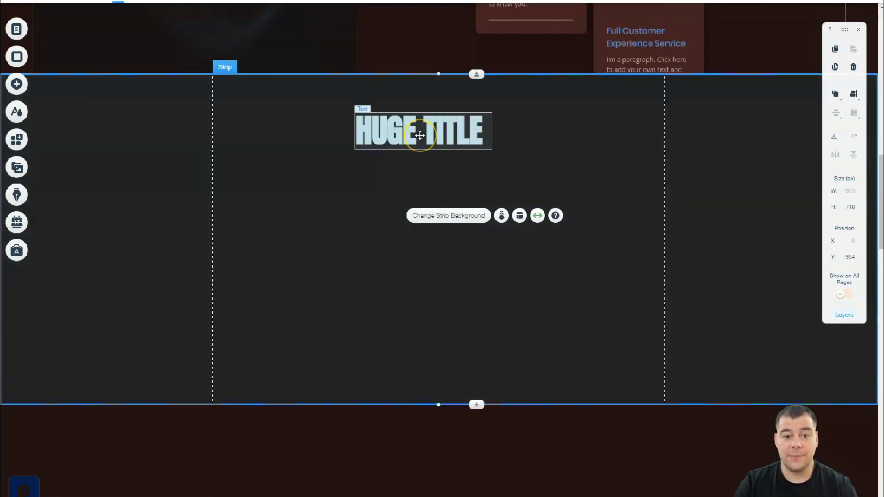
Center the title in the strip at about X 341 and move the strip down to about Y 1976
{"action": "left_click_drag", "start_coordinate": [420, 135], "coordinate": [437, 144]}
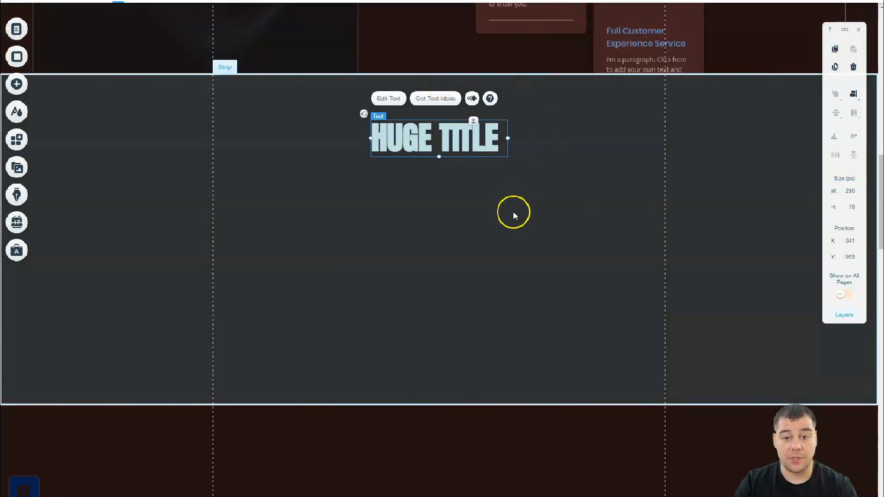
{"action": "left_click", "coordinate": [514, 215]}
{"action": "left_click_drag", "start_coordinate": [468, 103], "coordinate": [484, 132]}
{"action": "scroll", "coordinate": [485, 215], "scroll_direction": "down", "scroll_amount": 3}
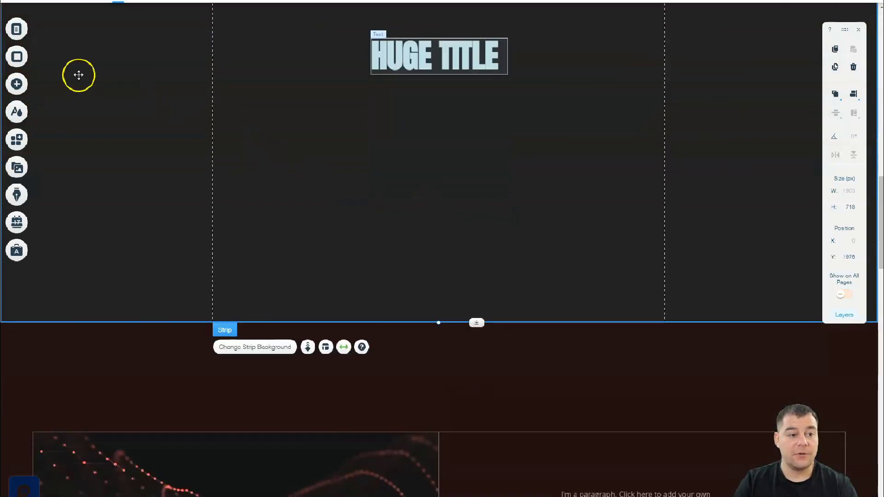
Add a video player to the strip and center it horizontally at about X 250, Y 2171
{"action": "left_click", "coordinate": [20, 83]}
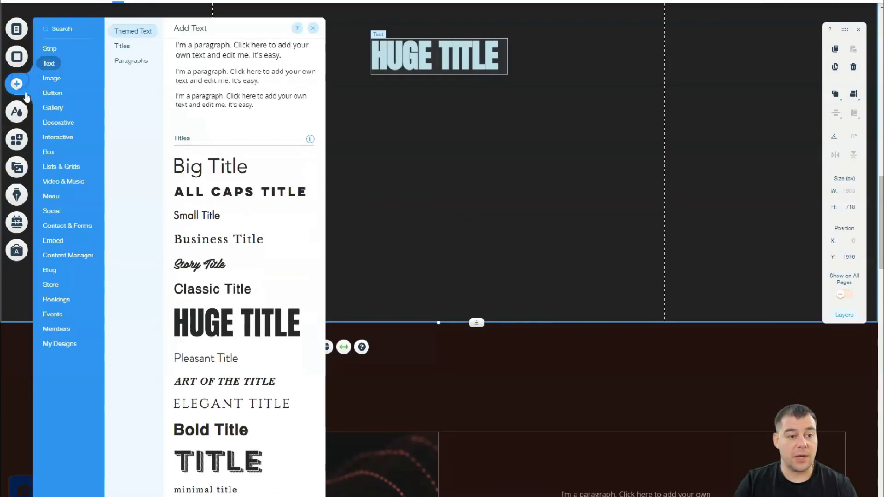
{"action": "left_click", "coordinate": [51, 78]}
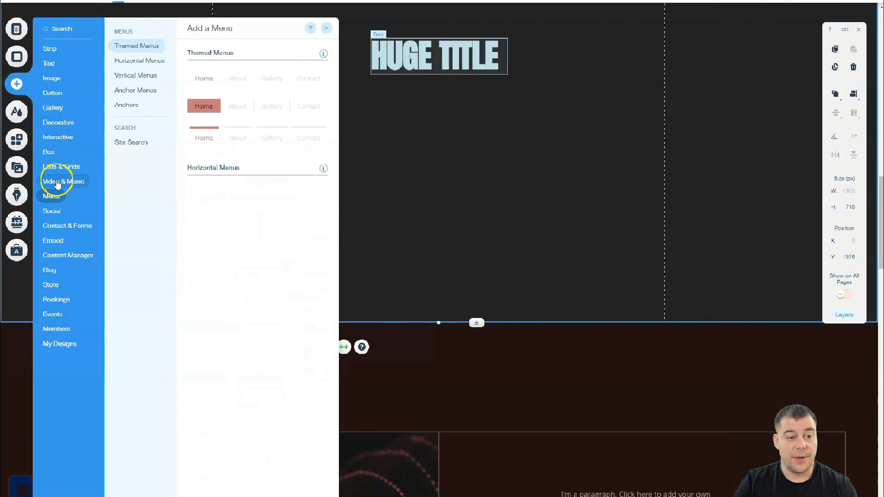
{"action": "left_click", "coordinate": [57, 181]}
{"action": "left_click_drag", "start_coordinate": [216, 195], "coordinate": [452, 142]}
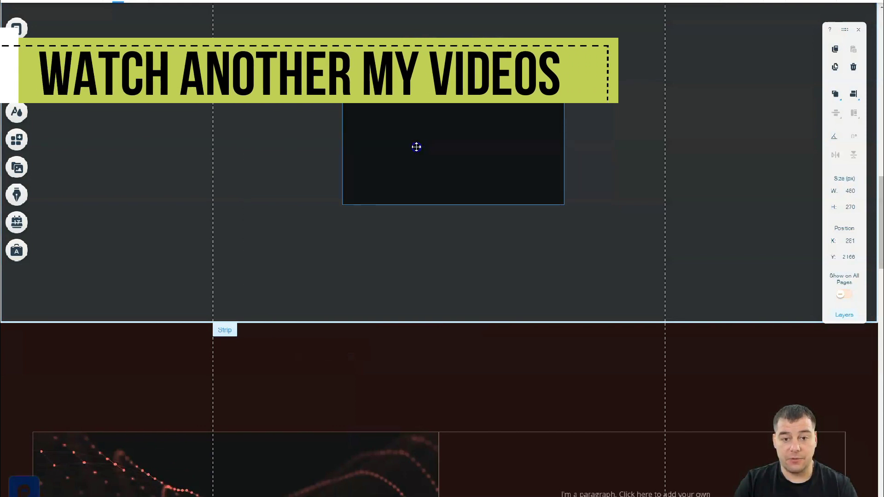
{"action": "left_click_drag", "start_coordinate": [416, 147], "coordinate": [402, 151]}
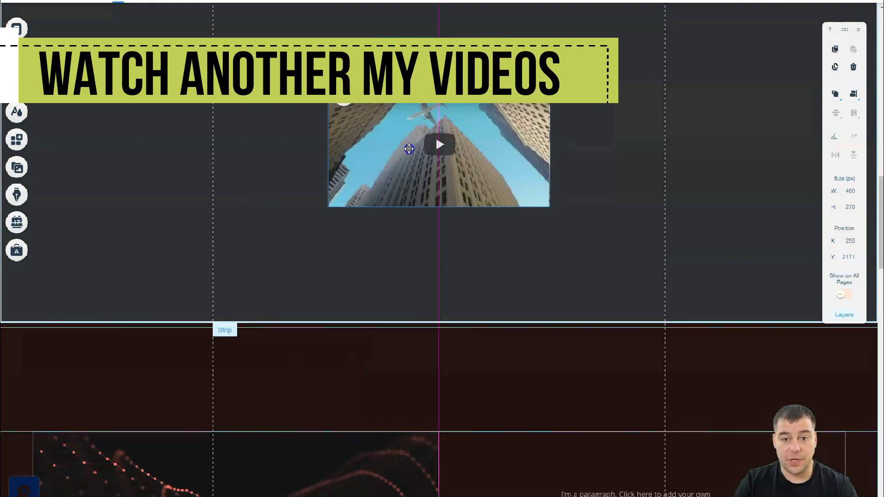
Enlarge the video player to about 783 by 441 px and center it below the title at about X 98, Y 2198
{"action": "left_click_drag", "start_coordinate": [329, 208], "coordinate": [267, 253]}
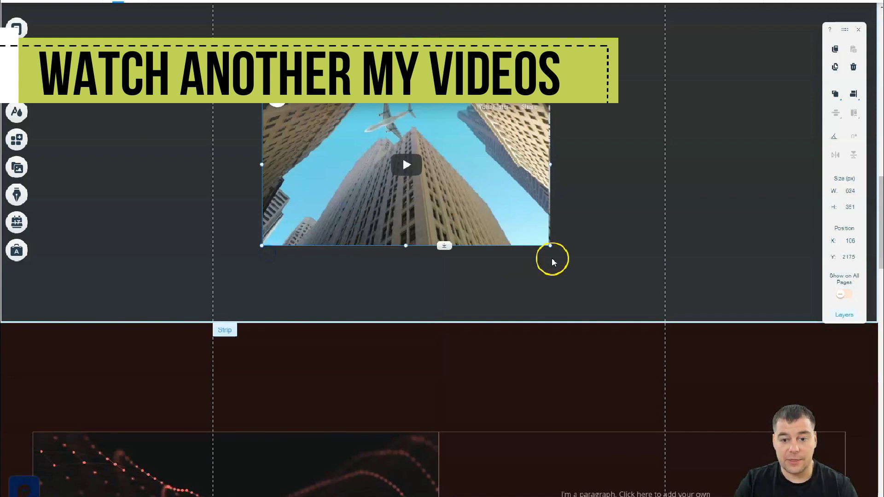
{"action": "left_click_drag", "start_coordinate": [550, 246], "coordinate": [600, 274]}
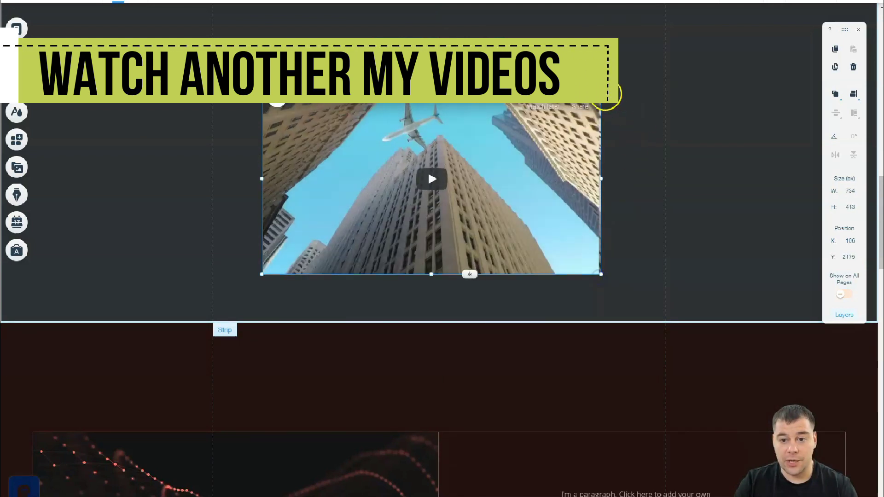
{"action": "left_click_drag", "start_coordinate": [600, 84], "coordinate": [623, 70]}
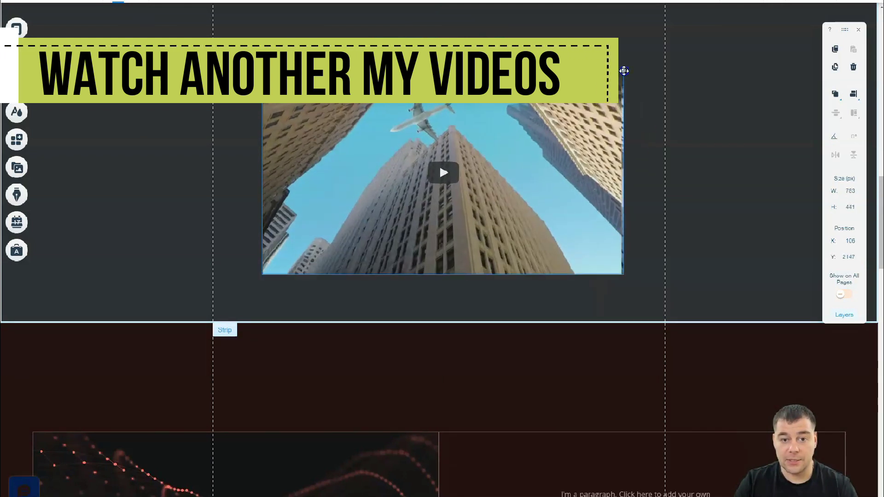
{"action": "left_click_drag", "start_coordinate": [513, 175], "coordinate": [509, 197]}
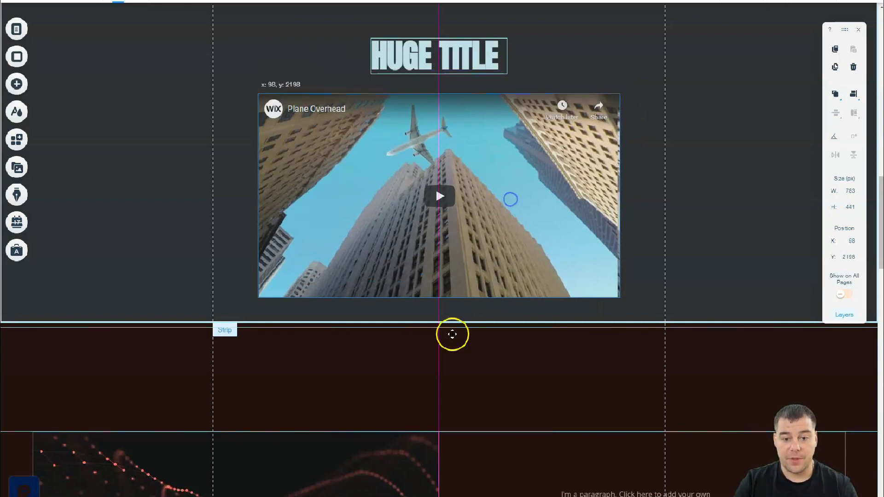
Extend the strip to a height of about 955 px and add a themed button below the video at about X 423, Y 2723
{"action": "left_click", "coordinate": [453, 310]}
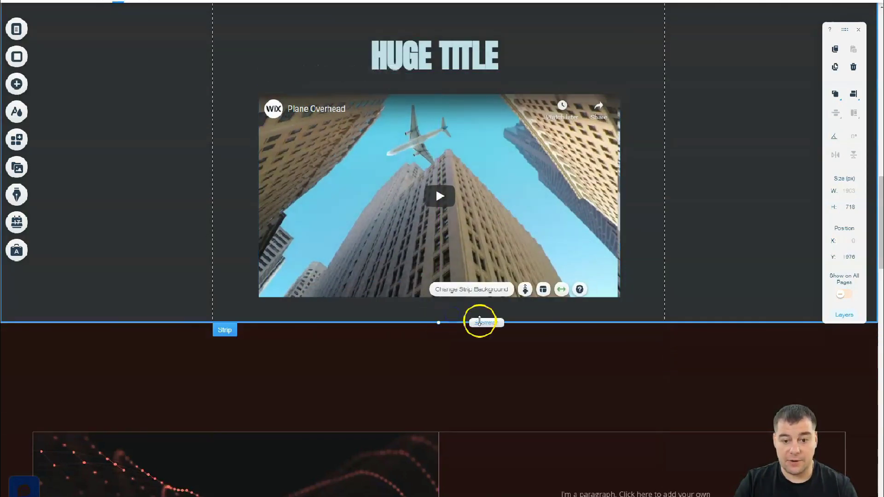
{"action": "left_click_drag", "start_coordinate": [496, 324], "coordinate": [506, 442]}
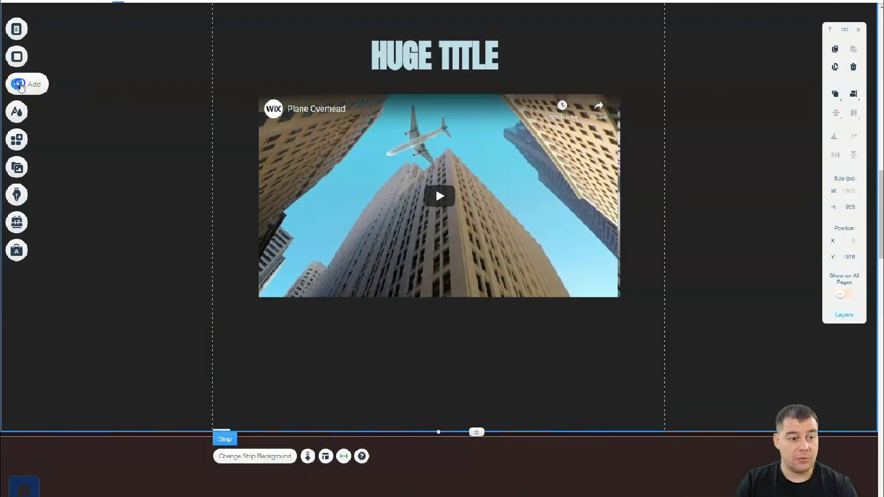
{"action": "left_click", "coordinate": [18, 85]}
{"action": "left_click", "coordinate": [58, 94]}
{"action": "left_click", "coordinate": [222, 88]}
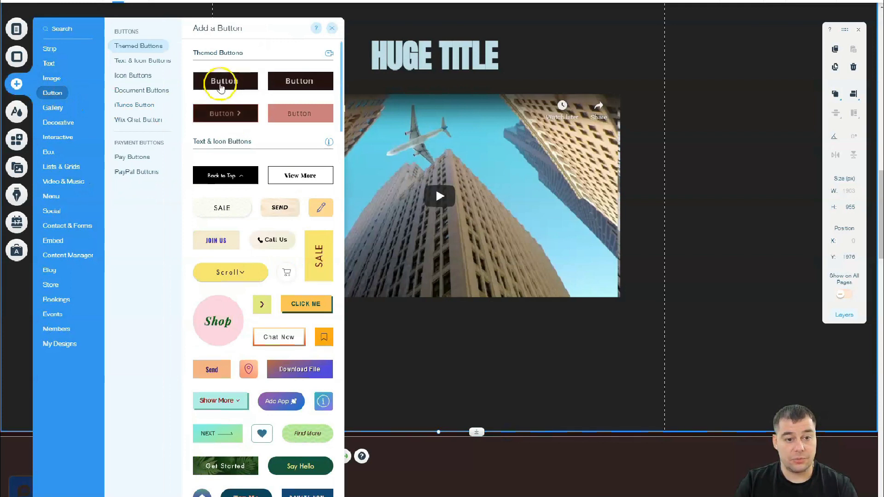
{"action": "left_click_drag", "start_coordinate": [224, 95], "coordinate": [431, 347]}
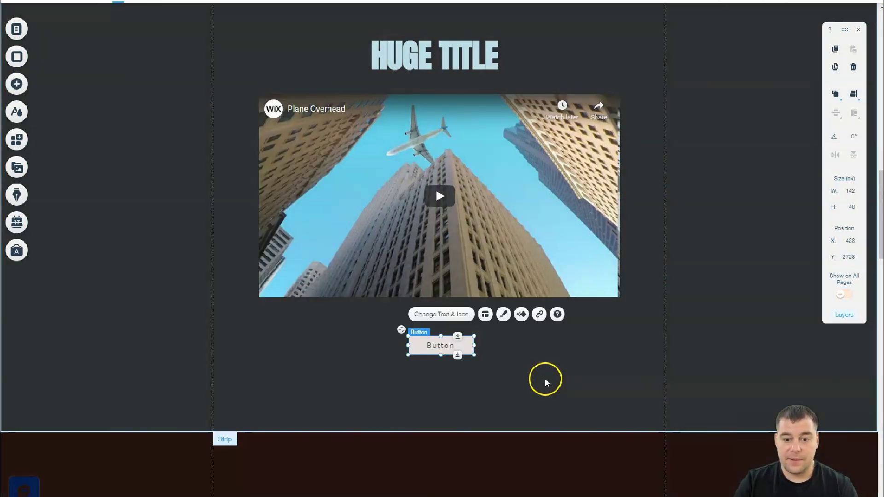
{"action": "left_click", "coordinate": [537, 373]}
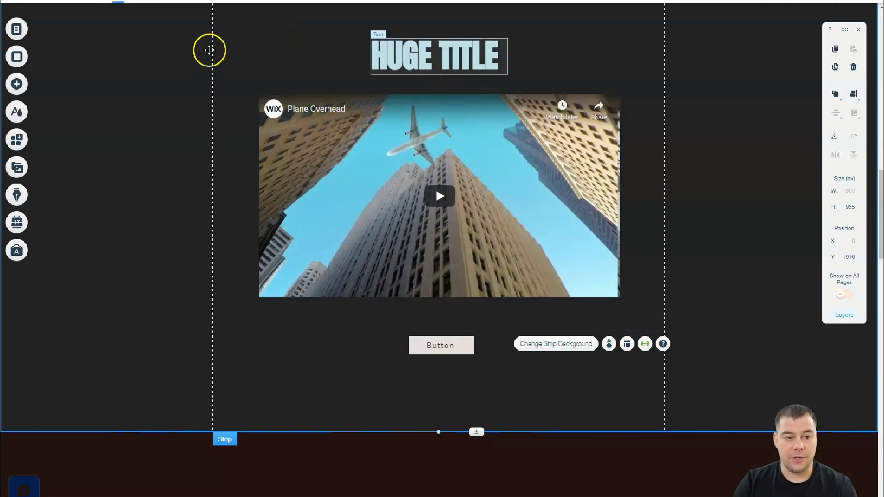
Try the title outside the strip's left gridline and place it back above the video at about X 346, Y 2038
{"action": "left_click_drag", "start_coordinate": [409, 74], "coordinate": [126, 74]}
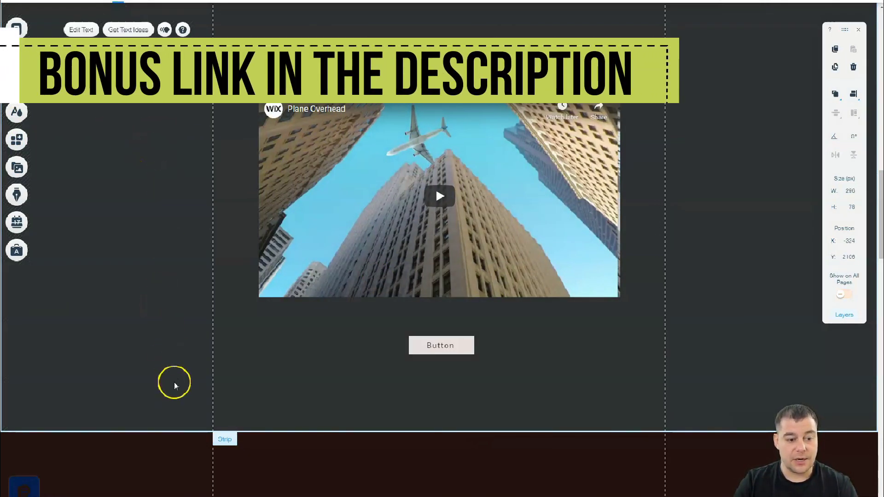
{"action": "left_click_drag", "start_coordinate": [127, 75], "coordinate": [150, 81]}
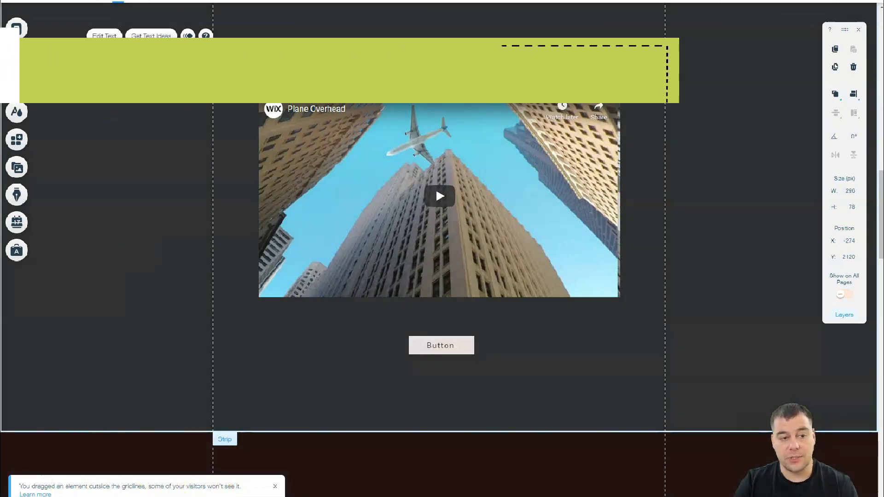
{"action": "left_click_drag", "start_coordinate": [157, 79], "coordinate": [439, 42]}
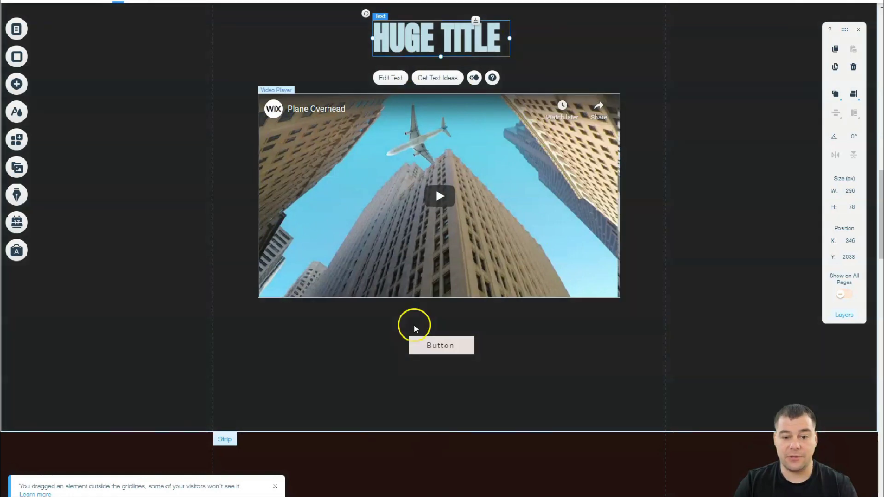
Review the page from the strip with title, video and button down to the footer and back up
{"action": "scroll", "coordinate": [446, 227], "scroll_direction": "down", "scroll_amount": 2}
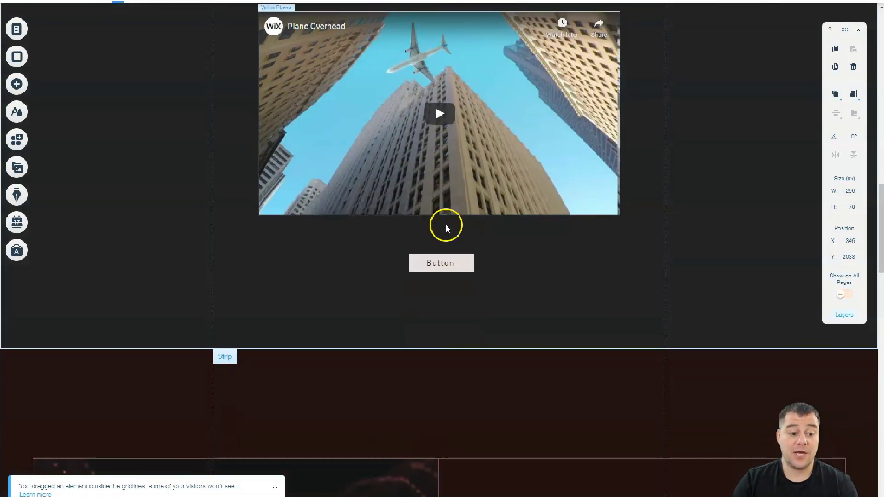
{"action": "scroll", "coordinate": [446, 227], "scroll_direction": "down", "scroll_amount": 2}
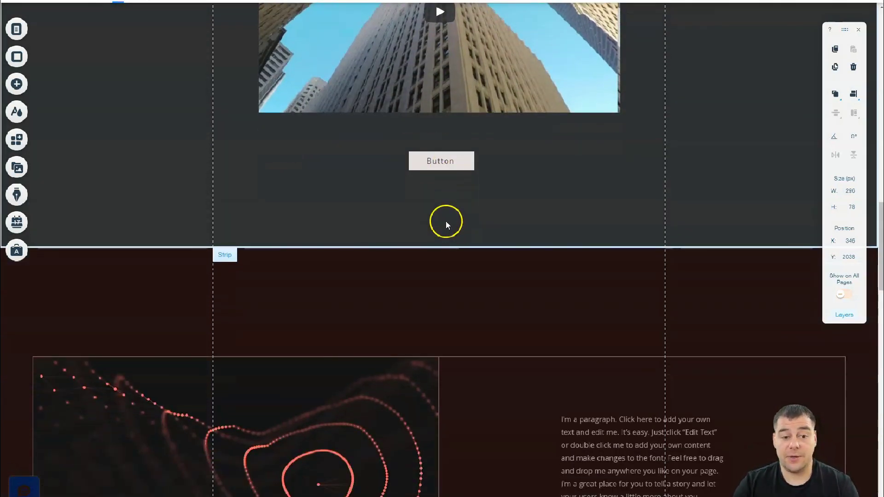
{"action": "scroll", "coordinate": [447, 223], "scroll_direction": "up", "scroll_amount": 2}
{"action": "scroll", "coordinate": [446, 221], "scroll_direction": "up", "scroll_amount": 2}
{"action": "scroll", "coordinate": [445, 224], "scroll_direction": "up", "scroll_amount": 1}
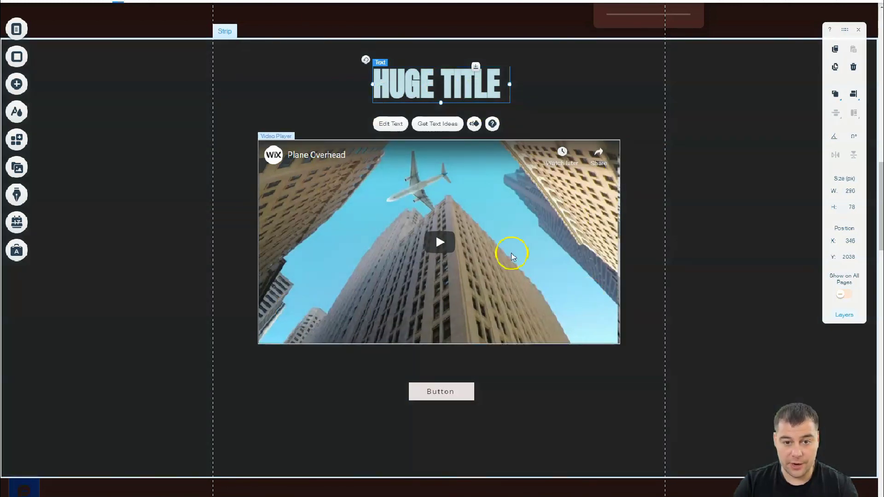
{"action": "scroll", "coordinate": [460, 313], "scroll_direction": "down", "scroll_amount": 7}
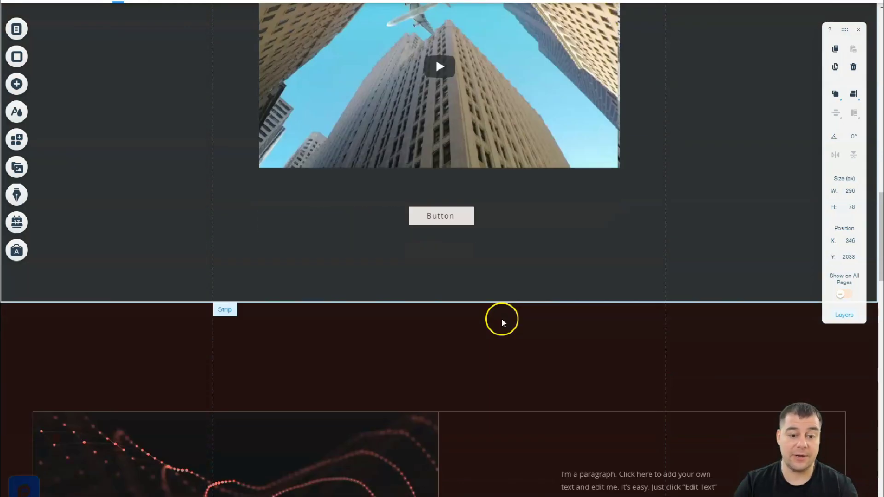
{"action": "scroll", "coordinate": [464, 278], "scroll_direction": "down", "scroll_amount": 2}
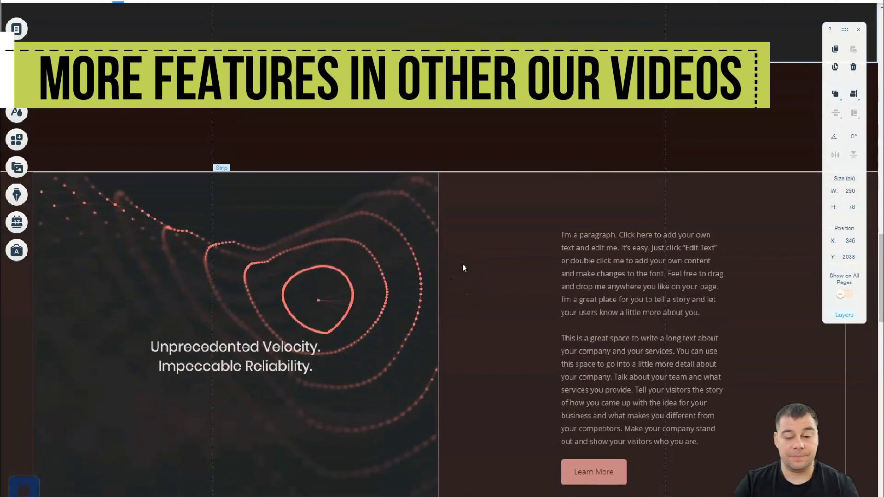
{"action": "scroll", "coordinate": [463, 266], "scroll_direction": "down", "scroll_amount": 4}
{"action": "scroll", "coordinate": [463, 267], "scroll_direction": "down", "scroll_amount": 5}
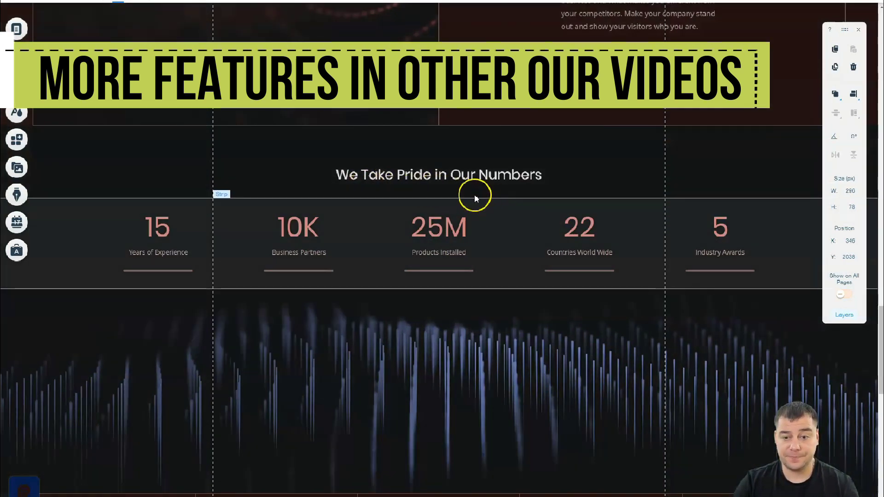
{"action": "scroll", "coordinate": [455, 328], "scroll_direction": "down", "scroll_amount": 7}
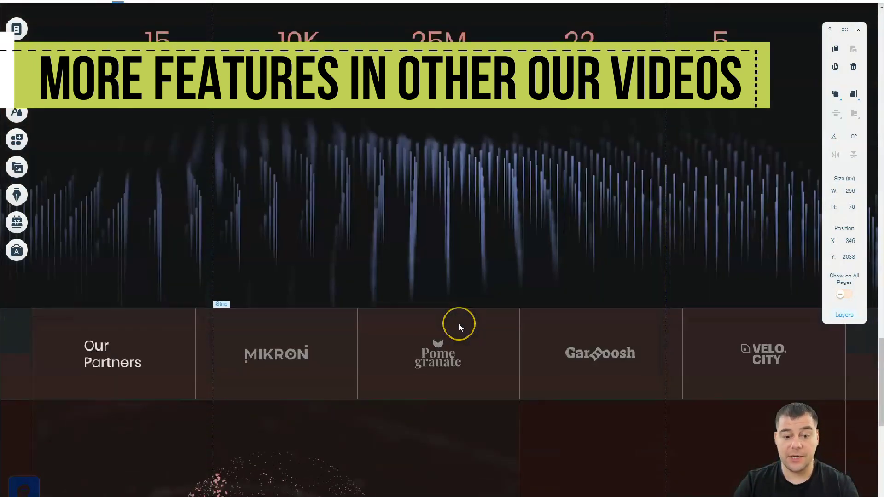
{"action": "scroll", "coordinate": [458, 324], "scroll_direction": "down", "scroll_amount": 7}
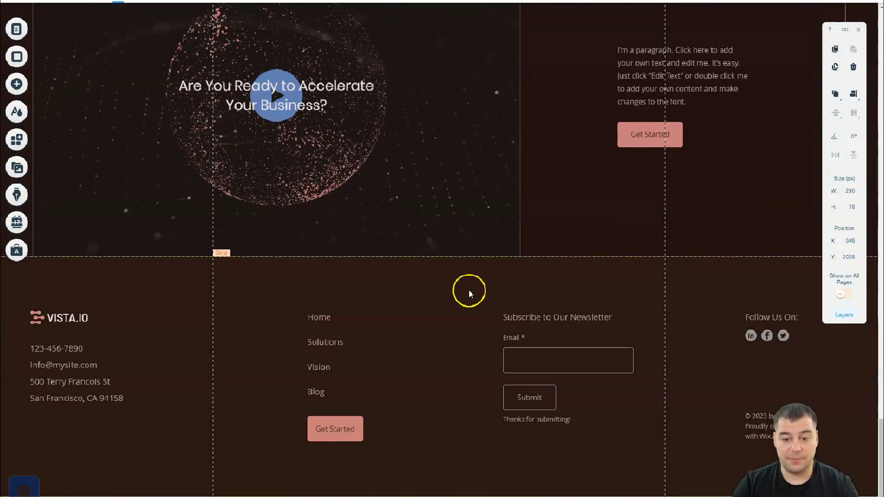
{"action": "scroll", "coordinate": [460, 261], "scroll_direction": "up", "scroll_amount": 1}
{"action": "scroll", "coordinate": [459, 261], "scroll_direction": "up", "scroll_amount": 14}
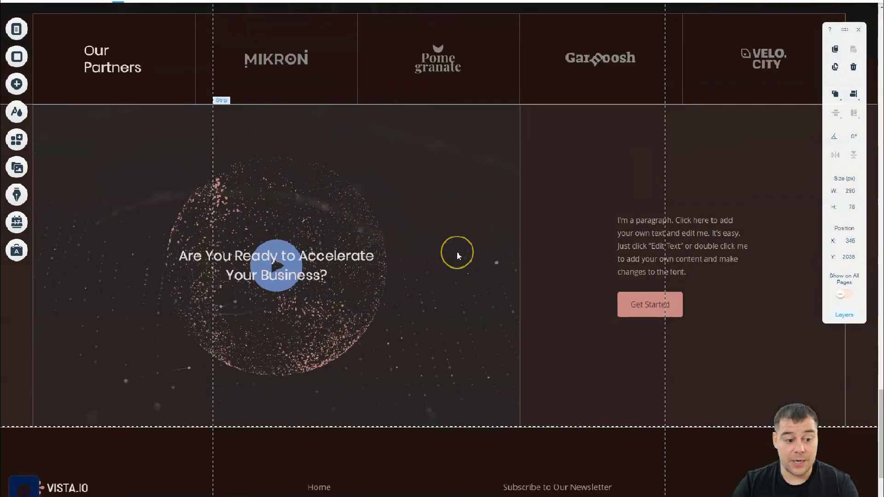
{"action": "scroll", "coordinate": [458, 256], "scroll_direction": "up", "scroll_amount": 10}
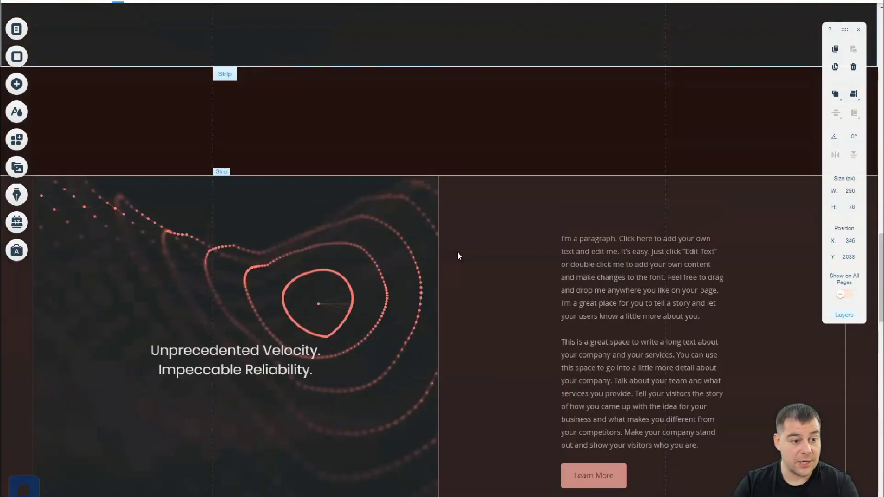
Browse the addable elements for events, contact forms, blog and store, including the store's related apps
{"action": "left_click", "coordinate": [29, 92]}
{"action": "left_click", "coordinate": [19, 85]}
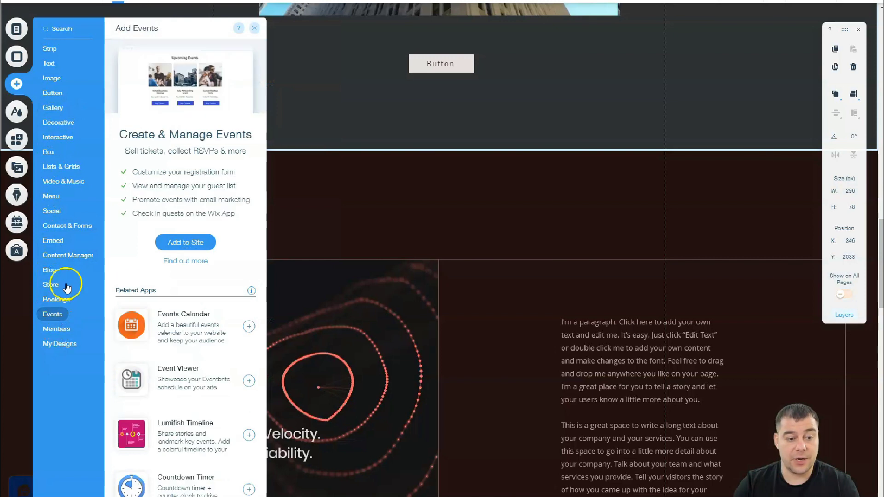
{"action": "mouse_move", "coordinate": [57, 231]}
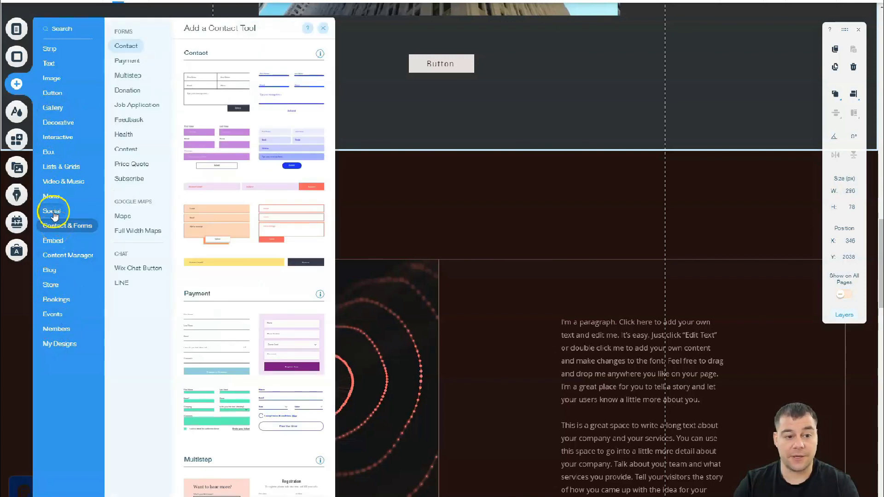
{"action": "mouse_move", "coordinate": [54, 216]}
{"action": "mouse_move", "coordinate": [52, 261]}
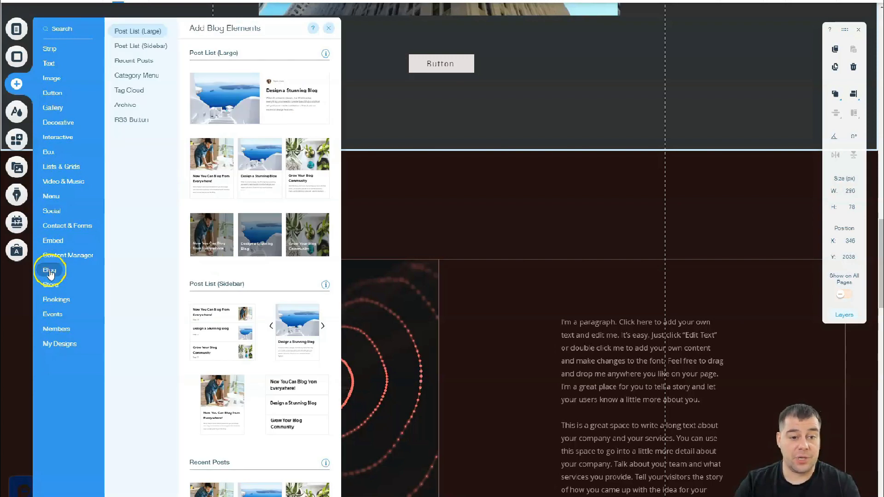
{"action": "mouse_move", "coordinate": [52, 289]}
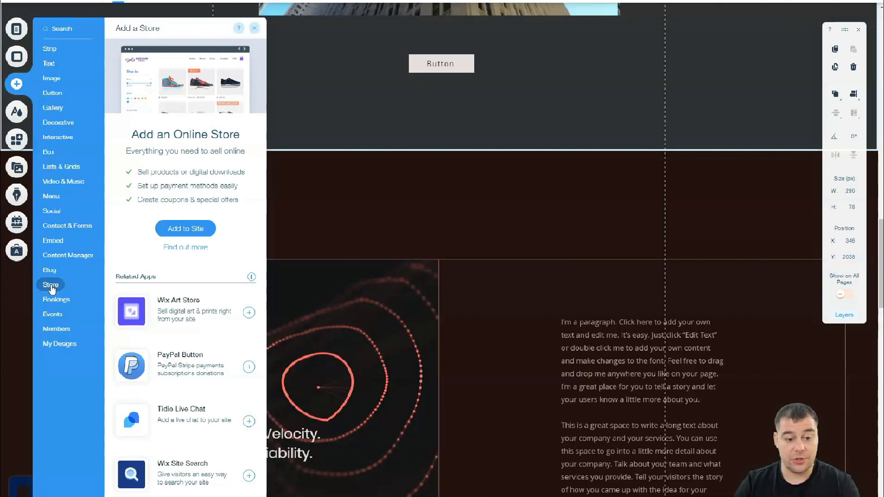
{"action": "scroll", "coordinate": [191, 343], "scroll_direction": "down", "scroll_amount": 3}
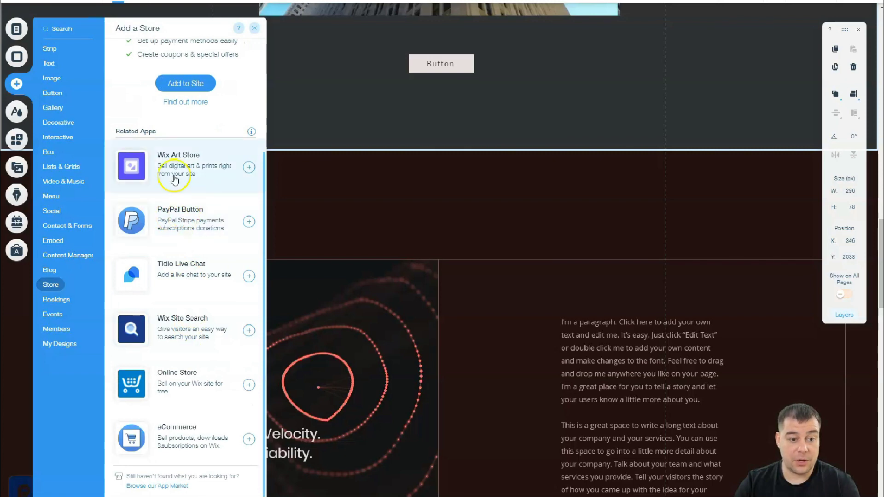
{"action": "left_click", "coordinate": [255, 28]}
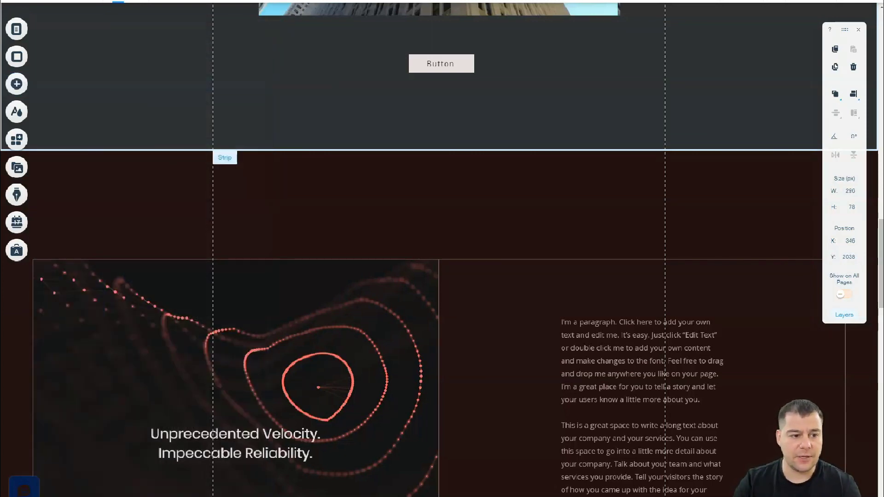
Browse the Marketing and Sell Online app categories in the Wix App Market
{"action": "left_click", "coordinate": [17, 140]}
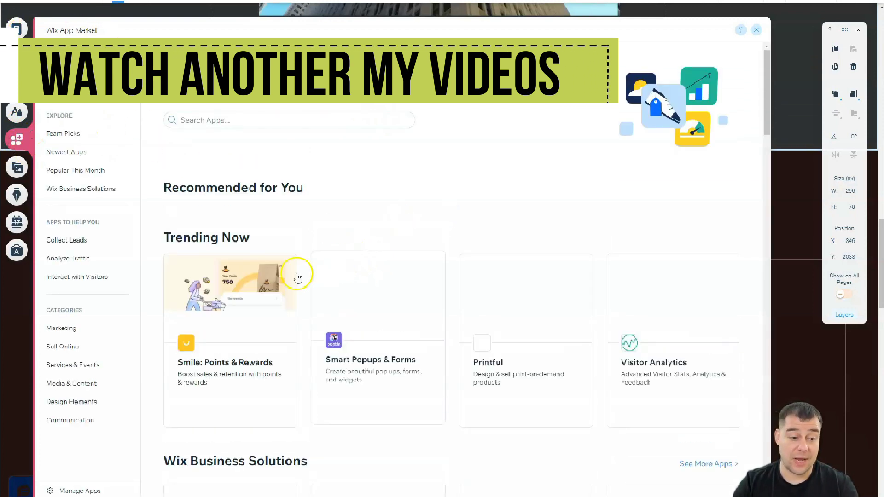
{"action": "left_click", "coordinate": [62, 329]}
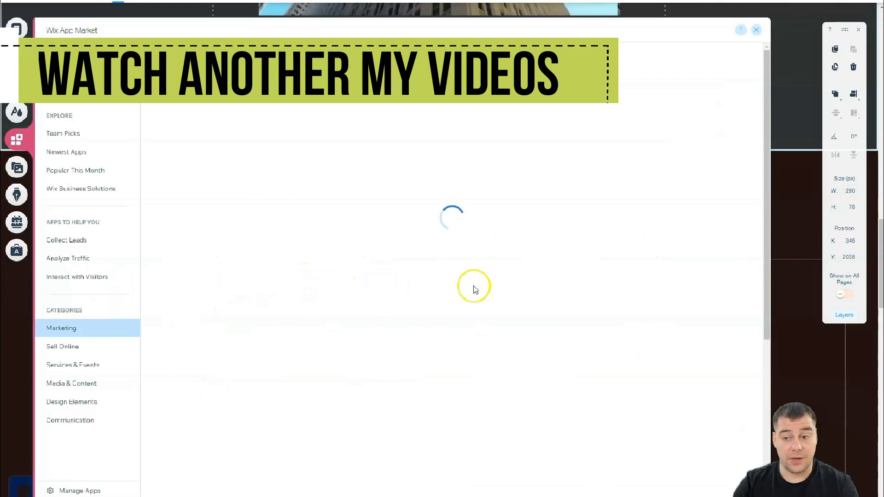
{"action": "scroll", "coordinate": [457, 265], "scroll_direction": "down", "scroll_amount": 2}
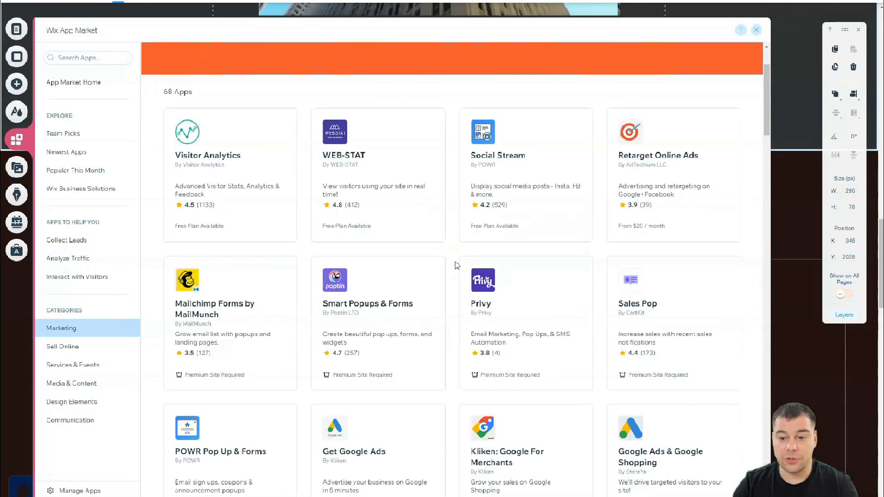
{"action": "scroll", "coordinate": [457, 266], "scroll_direction": "down", "scroll_amount": 5}
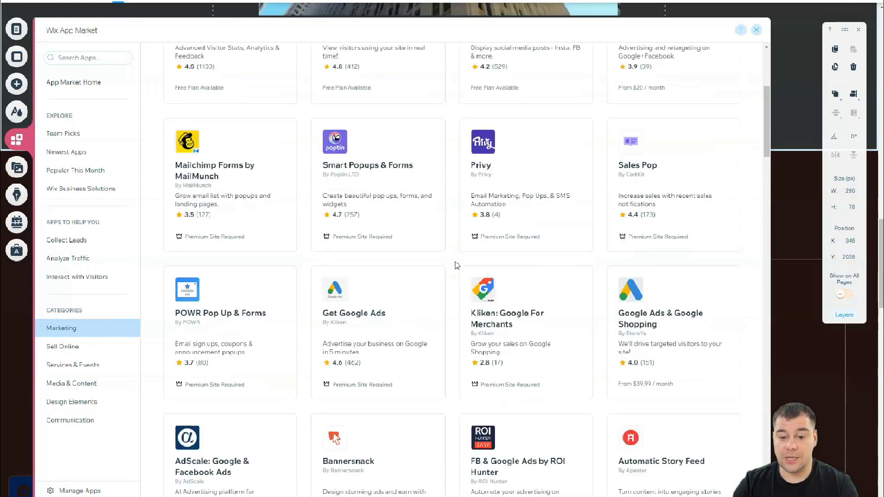
{"action": "scroll", "coordinate": [457, 265], "scroll_direction": "down", "scroll_amount": 11}
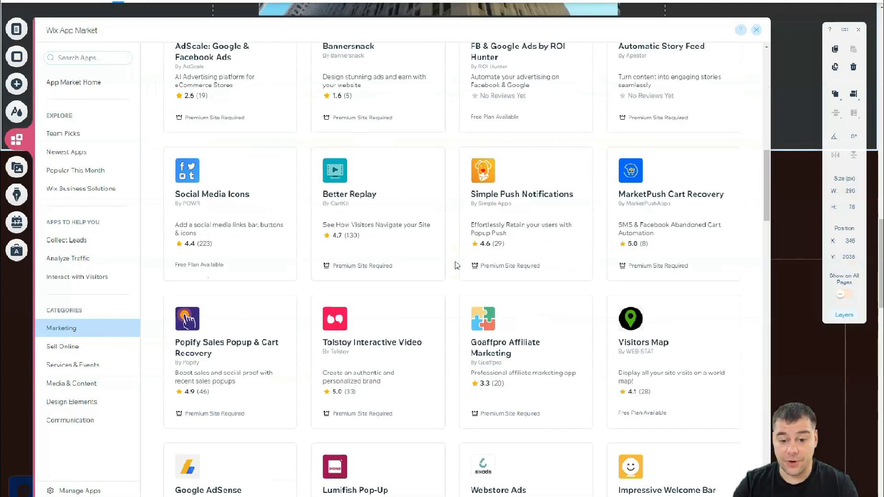
{"action": "scroll", "coordinate": [457, 265], "scroll_direction": "down", "scroll_amount": 5}
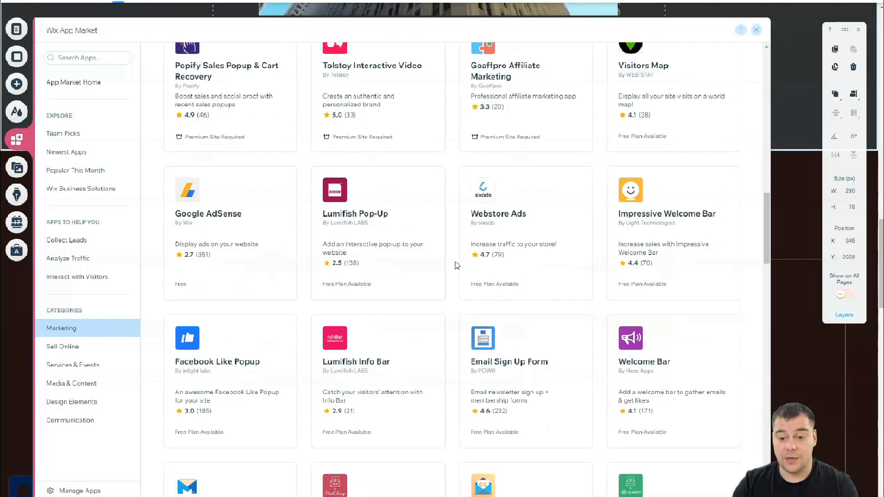
{"action": "scroll", "coordinate": [457, 265], "scroll_direction": "up", "scroll_amount": 2}
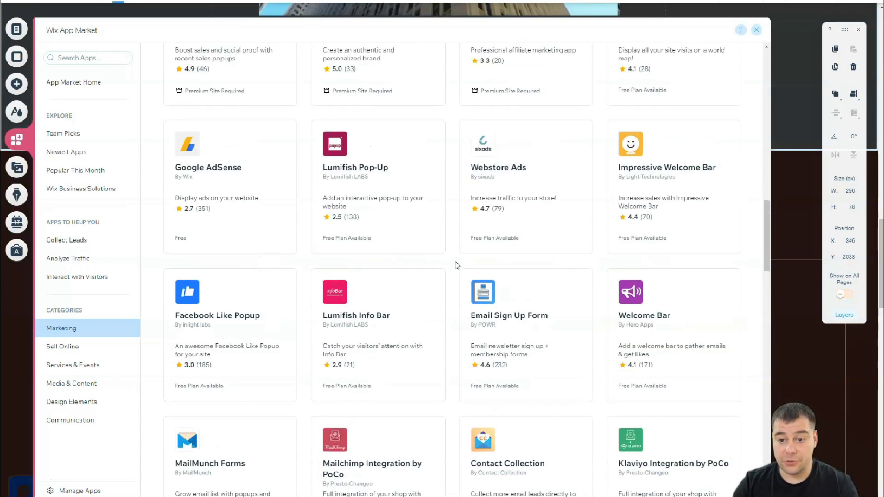
{"action": "scroll", "coordinate": [457, 266], "scroll_direction": "down", "scroll_amount": 3}
{"action": "left_click", "coordinate": [226, 189]}
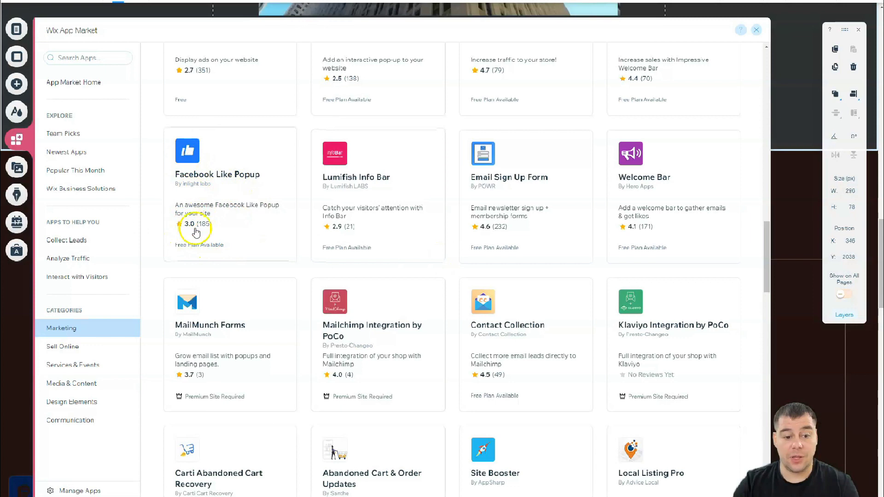
{"action": "scroll", "coordinate": [295, 237], "scroll_direction": "down", "scroll_amount": 13}
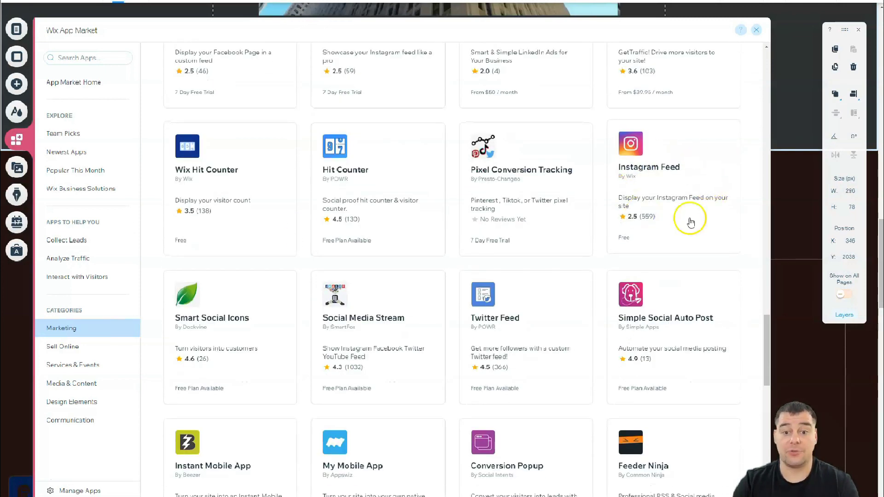
{"action": "scroll", "coordinate": [555, 193], "scroll_direction": "down", "scroll_amount": 8}
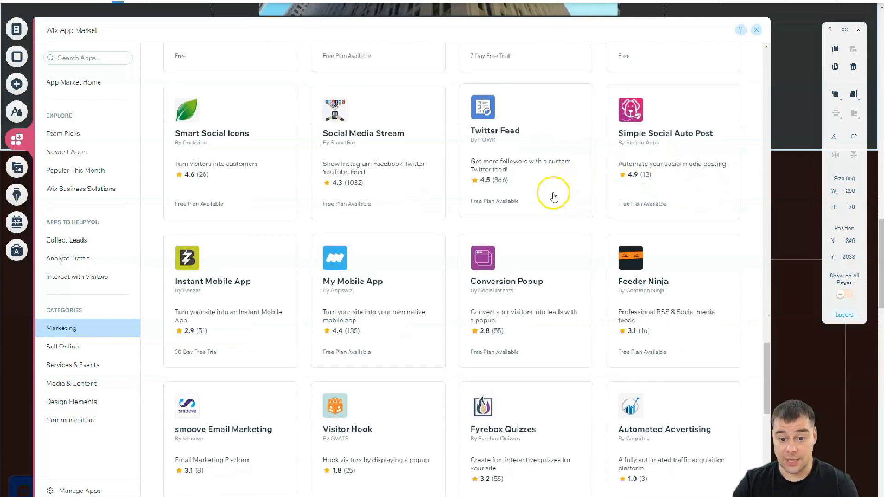
{"action": "left_click", "coordinate": [52, 349]}
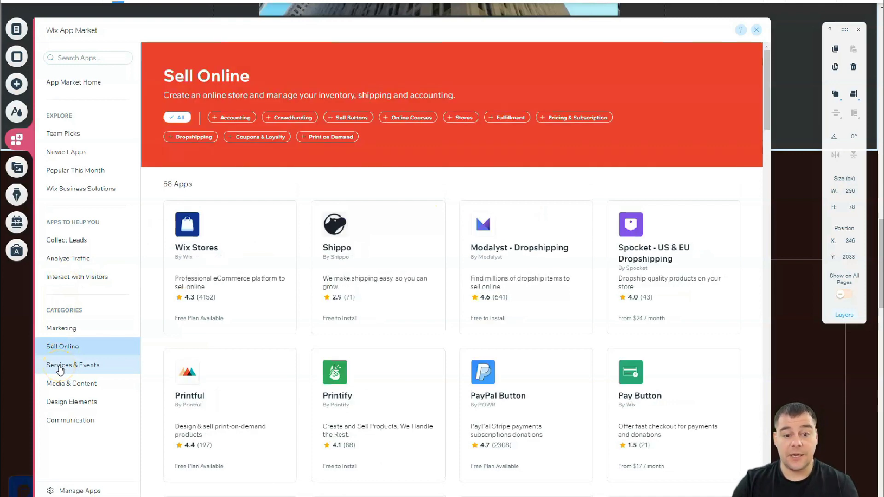
{"action": "left_click", "coordinate": [756, 29]}
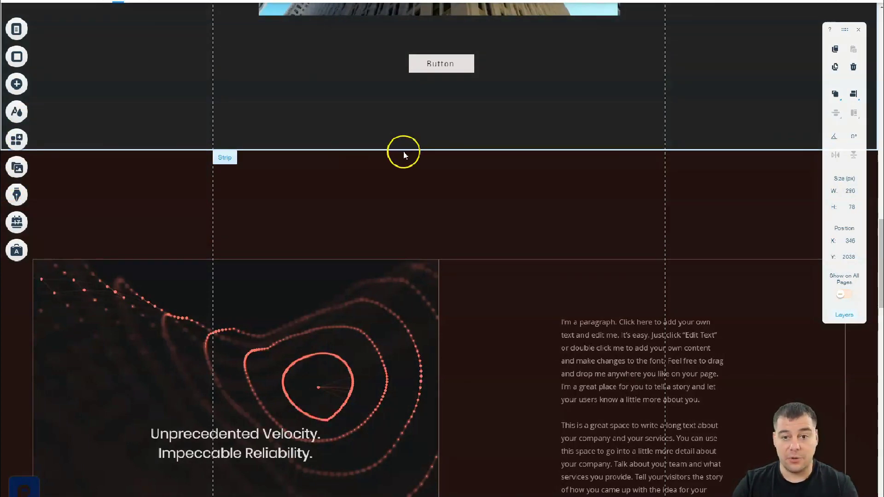
Hide the floating toolbar that holds the size, position and layer settings
{"action": "scroll", "coordinate": [403, 150], "scroll_direction": "up", "scroll_amount": 10}
{"action": "scroll", "coordinate": [418, 178], "scroll_direction": "down", "scroll_amount": 4}
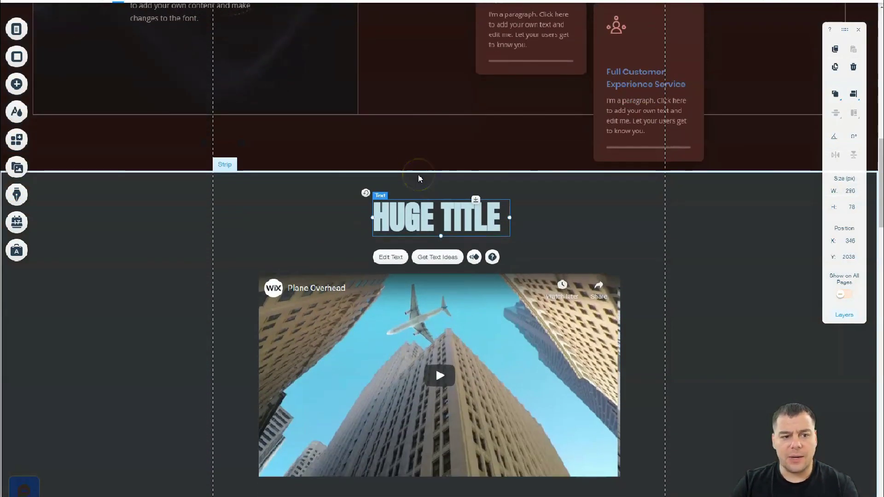
{"action": "scroll", "coordinate": [418, 179], "scroll_direction": "up", "scroll_amount": 4}
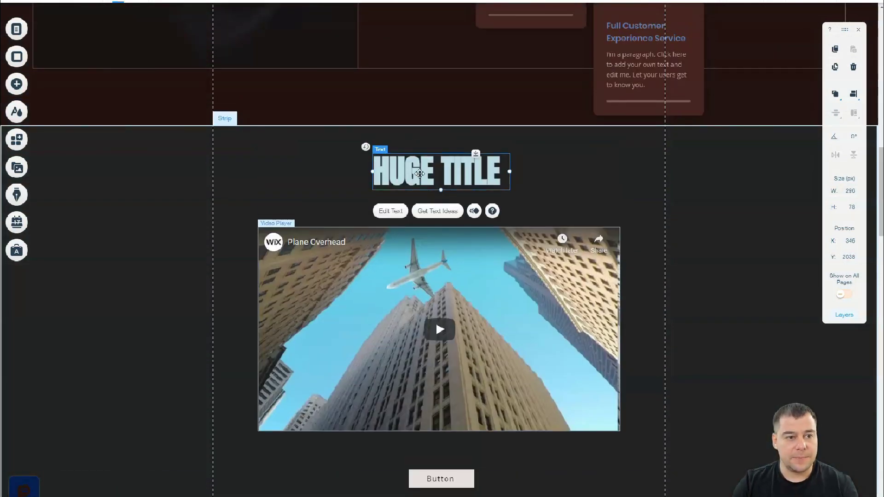
{"action": "scroll", "coordinate": [419, 177], "scroll_direction": "up", "scroll_amount": 6}
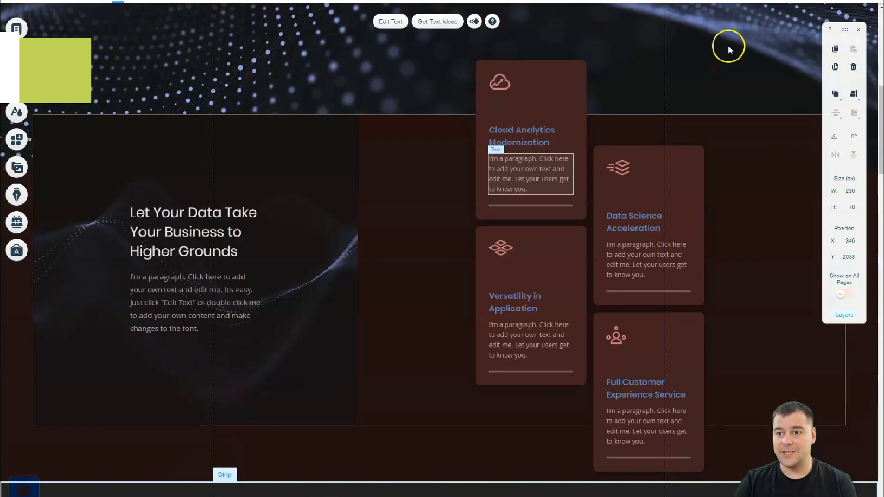
{"action": "left_click", "coordinate": [859, 32]}
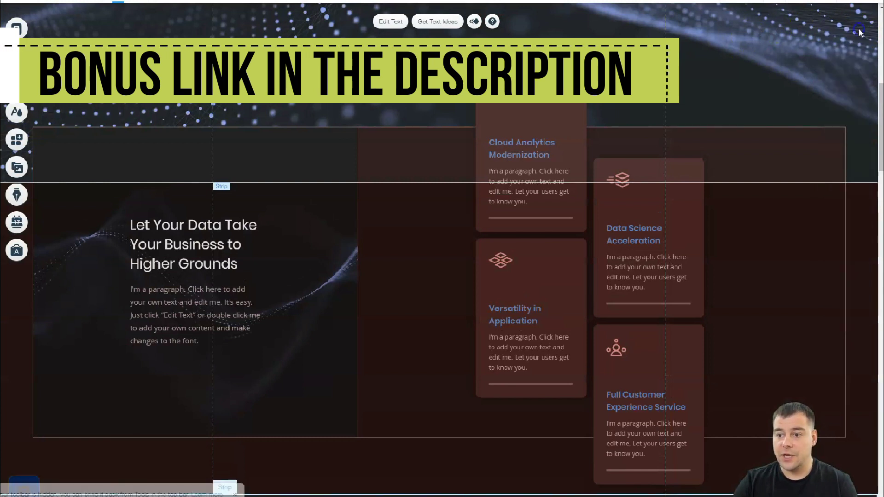
Replace the cloud icon on the Cloud Analytics Modernization card with the Carrot vector art from the Wix media
{"action": "scroll", "coordinate": [387, 202], "scroll_direction": "up", "scroll_amount": 1}
{"action": "scroll", "coordinate": [387, 202], "scroll_direction": "up", "scroll_amount": 2}
{"action": "scroll", "coordinate": [395, 201], "scroll_direction": "down", "scroll_amount": 1}
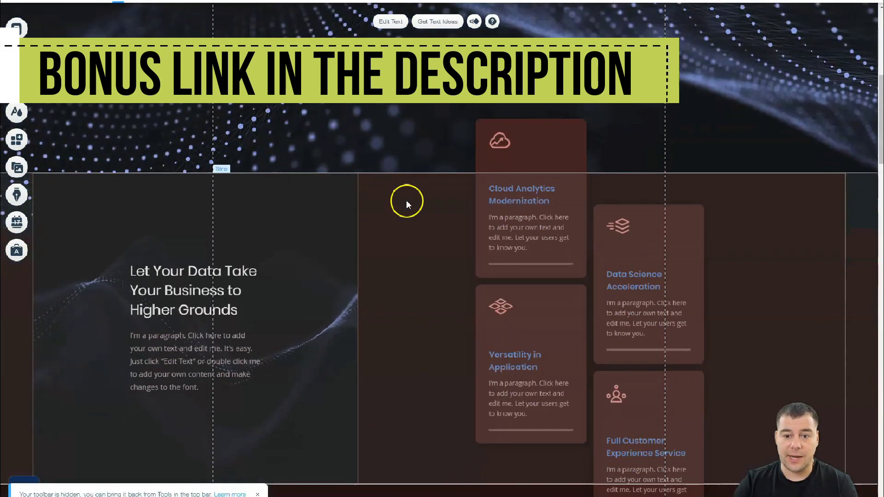
{"action": "left_click", "coordinate": [502, 141]}
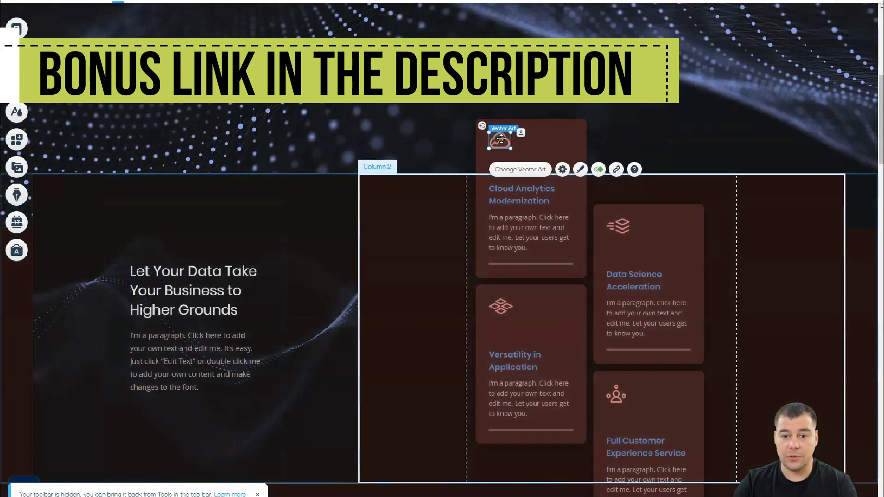
{"action": "left_click", "coordinate": [520, 171]}
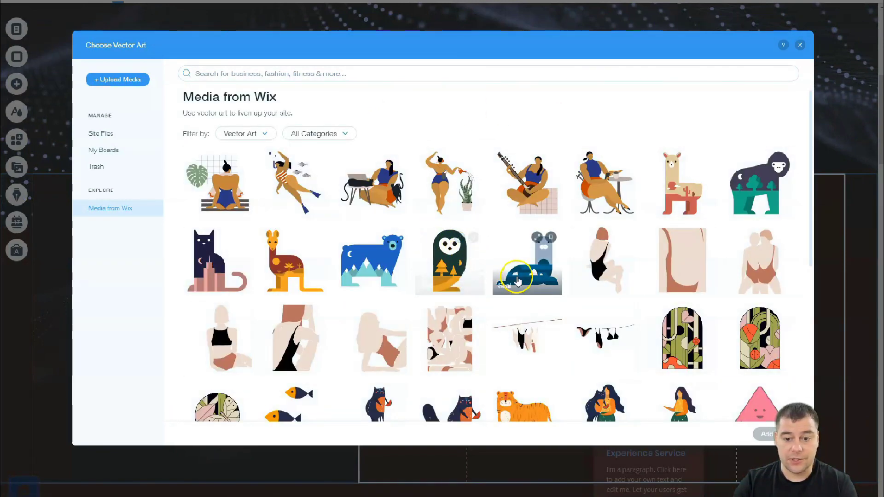
{"action": "scroll", "coordinate": [509, 260], "scroll_direction": "down", "scroll_amount": 5}
{"action": "scroll", "coordinate": [501, 276], "scroll_direction": "down", "scroll_amount": 3}
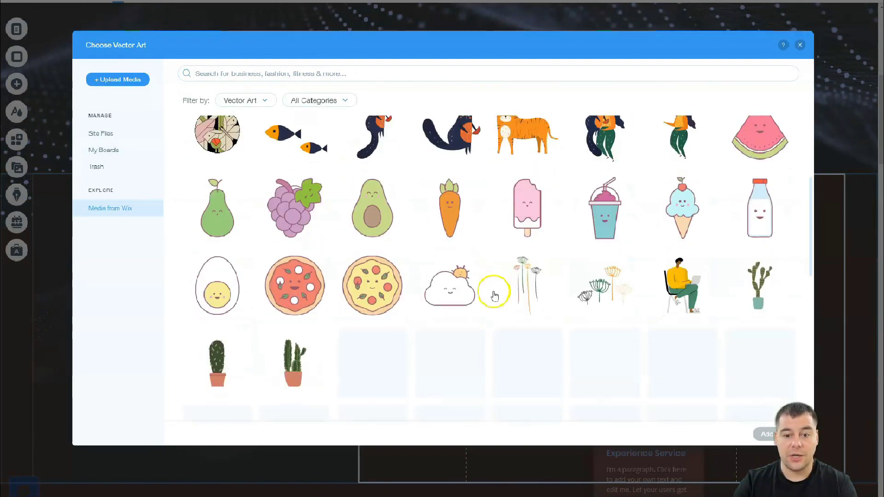
{"action": "scroll", "coordinate": [450, 184], "scroll_direction": "up", "scroll_amount": 1}
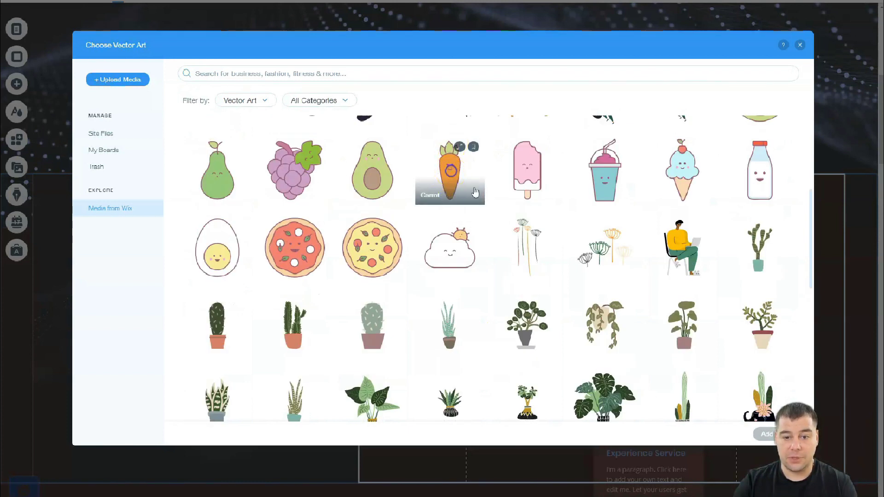
{"action": "left_click", "coordinate": [447, 178]}
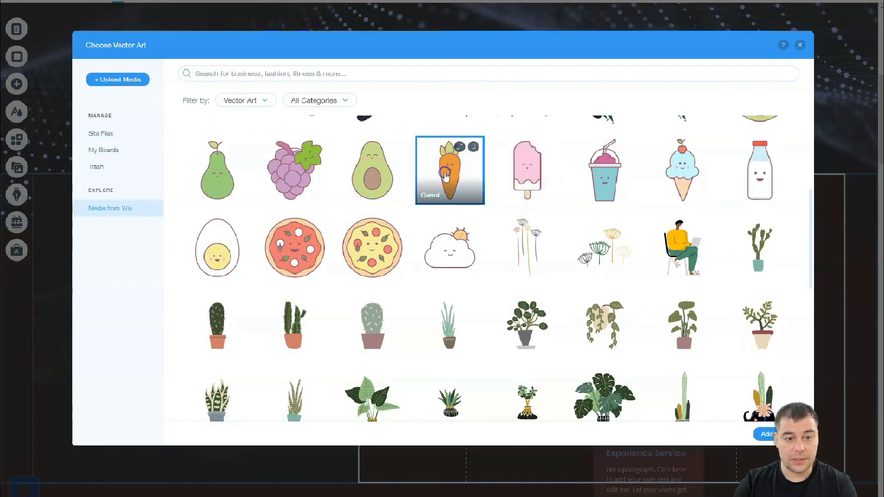
{"action": "left_click", "coordinate": [800, 45]}
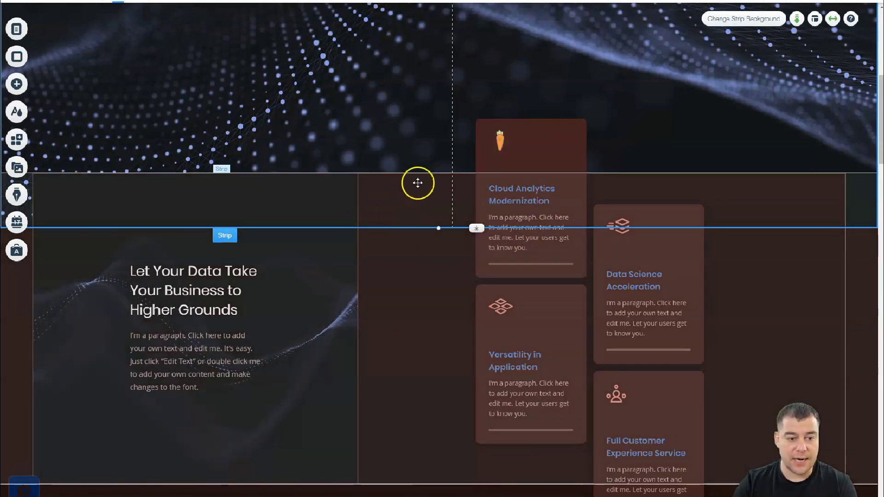
Review the page from the hero section down to the strip with title, video and button
{"action": "scroll", "coordinate": [424, 182], "scroll_direction": "up", "scroll_amount": 5}
{"action": "scroll", "coordinate": [424, 182], "scroll_direction": "up", "scroll_amount": 2}
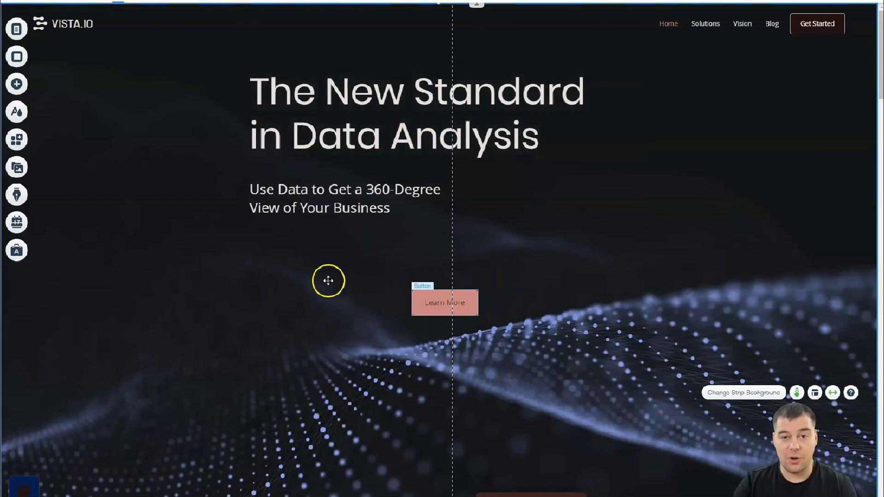
{"action": "scroll", "coordinate": [488, 249], "scroll_direction": "down", "scroll_amount": 1}
{"action": "scroll", "coordinate": [491, 247], "scroll_direction": "down", "scroll_amount": 15}
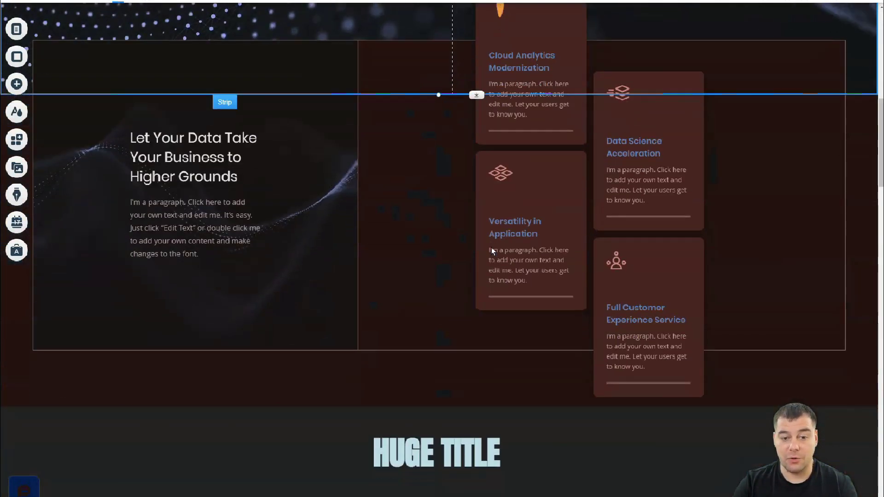
{"action": "scroll", "coordinate": [491, 247], "scroll_direction": "down", "scroll_amount": 1}
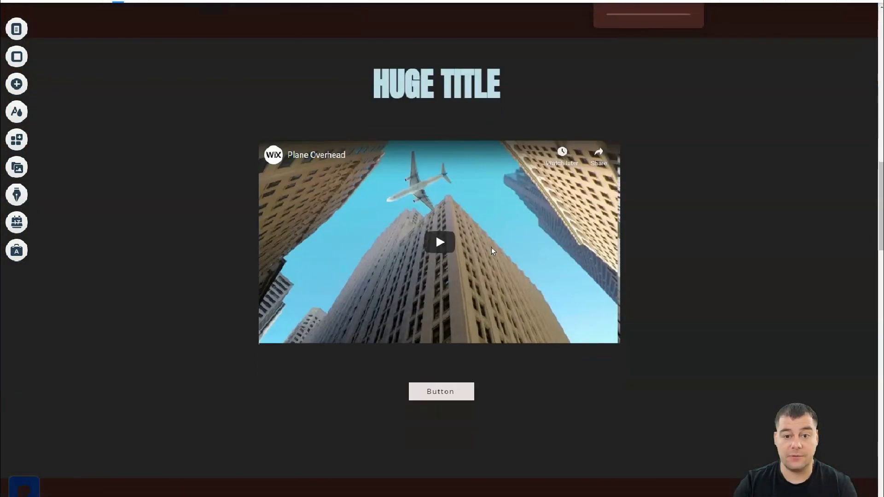
{"action": "left_click", "coordinate": [207, 204]}
{"action": "double_click", "coordinate": [132, 204]}
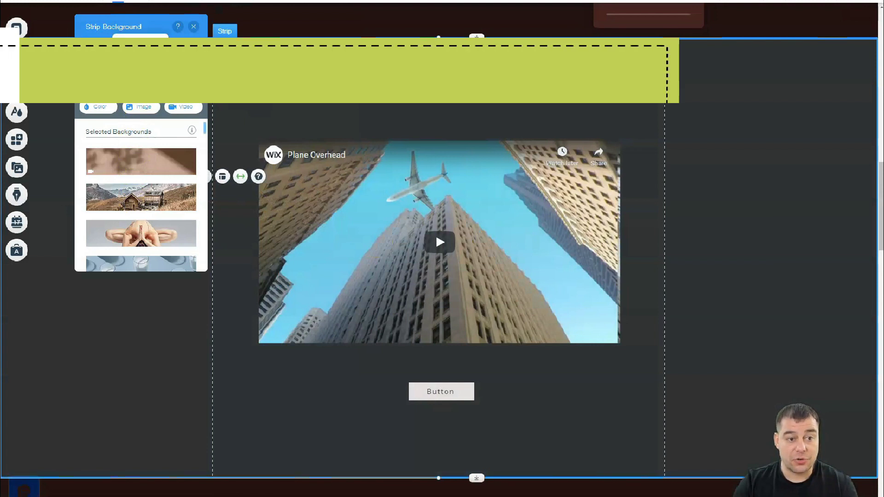
{"action": "left_click", "coordinate": [141, 36]}
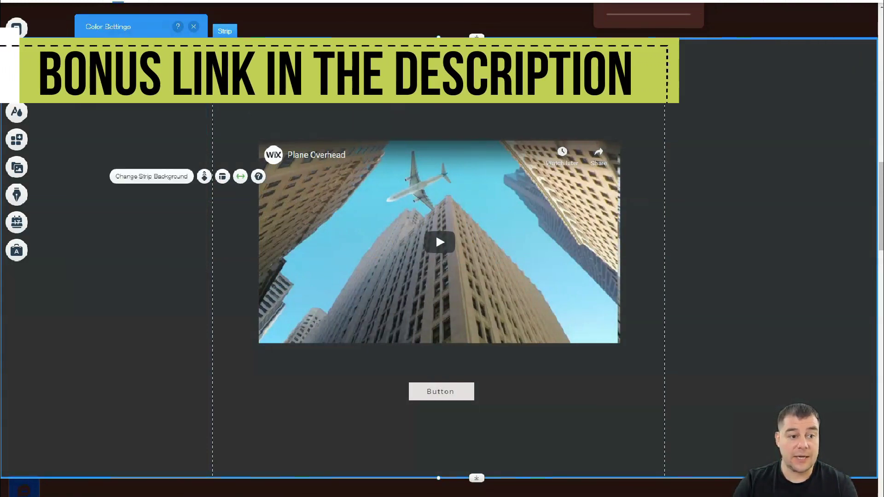
{"action": "left_click", "coordinate": [194, 26]}
Set the background of the strip with title, video and button to the dark reddish-brown theme color #452222
{"action": "left_click", "coordinate": [132, 126]}
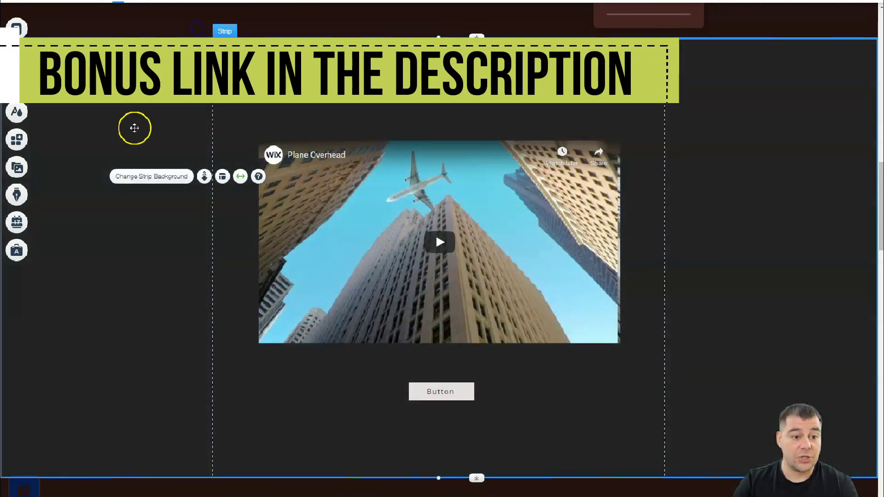
{"action": "left_click", "coordinate": [125, 107]}
{"action": "left_click", "coordinate": [98, 107]}
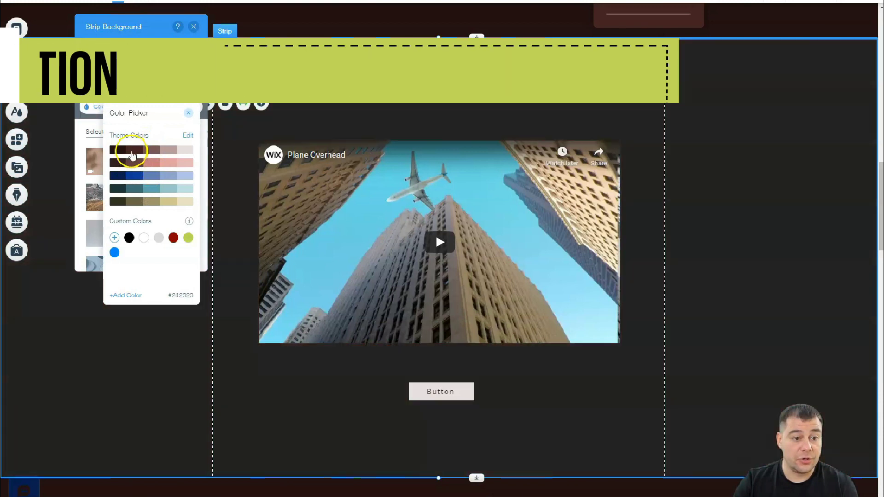
{"action": "left_click", "coordinate": [132, 152]}
{"action": "left_click", "coordinate": [284, 56]}
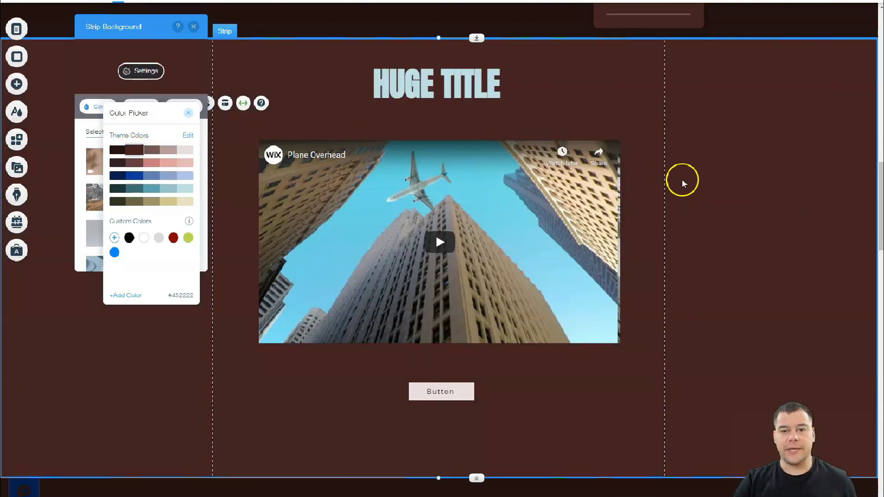
{"action": "left_click", "coordinate": [188, 112]}
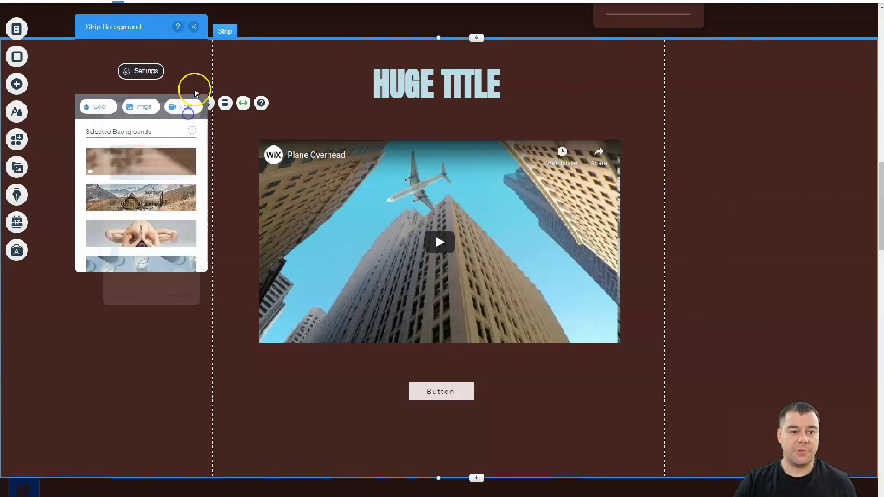
{"action": "left_click", "coordinate": [193, 26]}
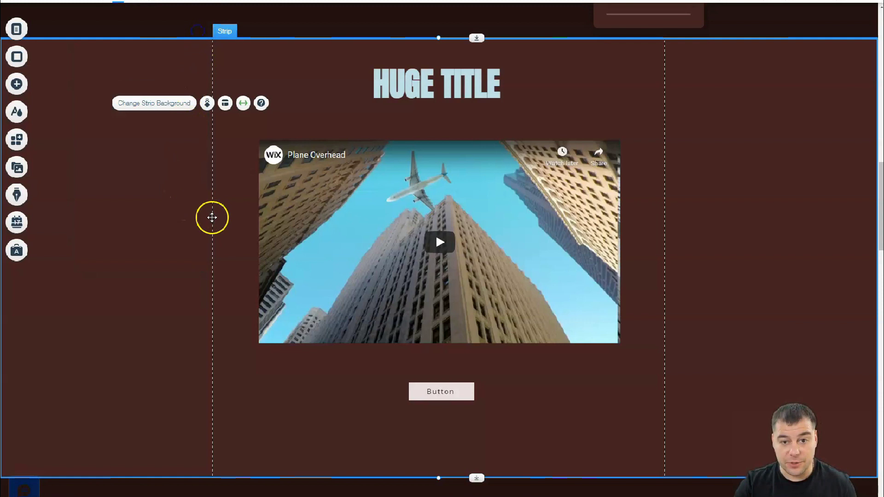
Shift the HUGE TITLE text above the video slightly down and to the right, to about x 358, y 2054
{"action": "mouse_move", "coordinate": [433, 88]}
{"action": "left_mouse_down"}
{"action": "mouse_move", "coordinate": [435, 134]}
{"action": "mouse_move", "coordinate": [435, 92]}
{"action": "left_mouse_up"}
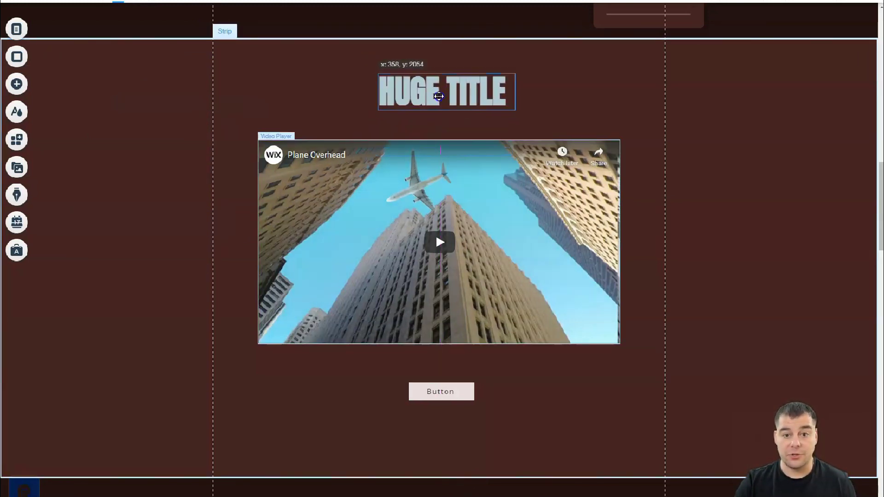